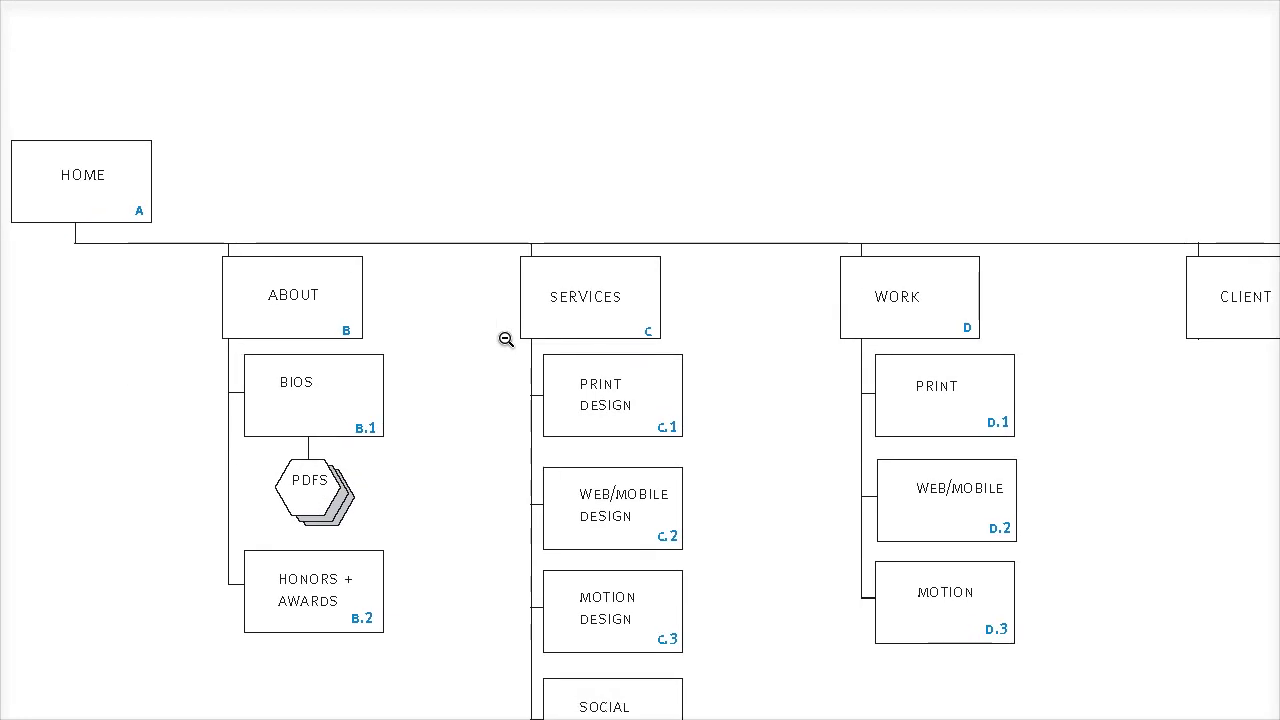
Zoom out on the sample sitemap PDF in Acrobat to see more of the page.
left_click(506, 339)
Zoom out until the full sitemap page, including Contact Us, map key and approval area, shows.
left_click(506, 339)
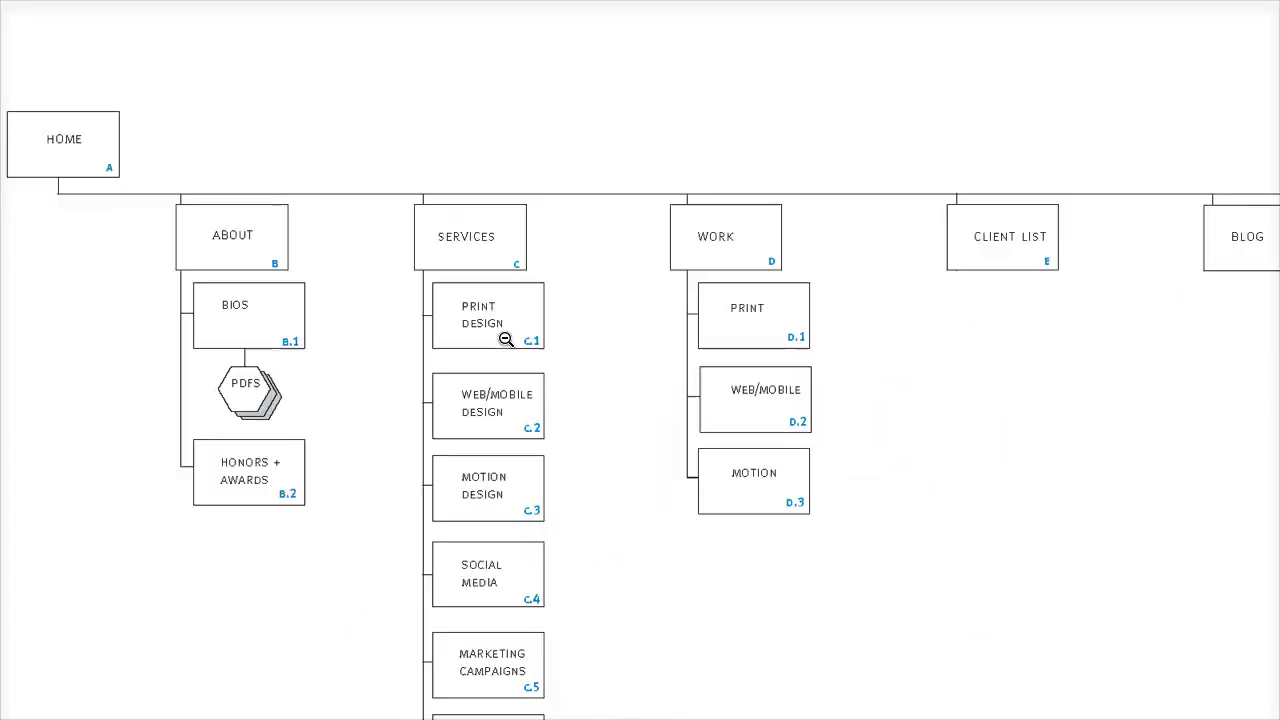
left_click(506, 339)
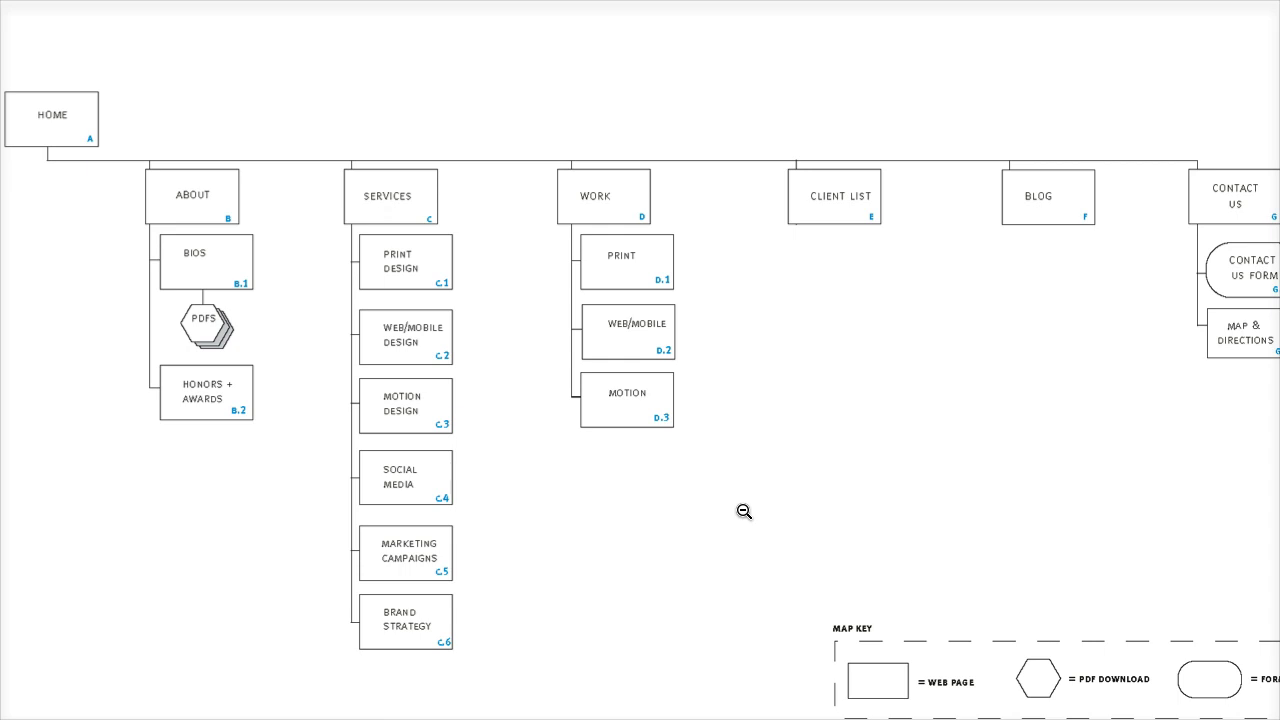
scroll(744, 511, "up", 1)
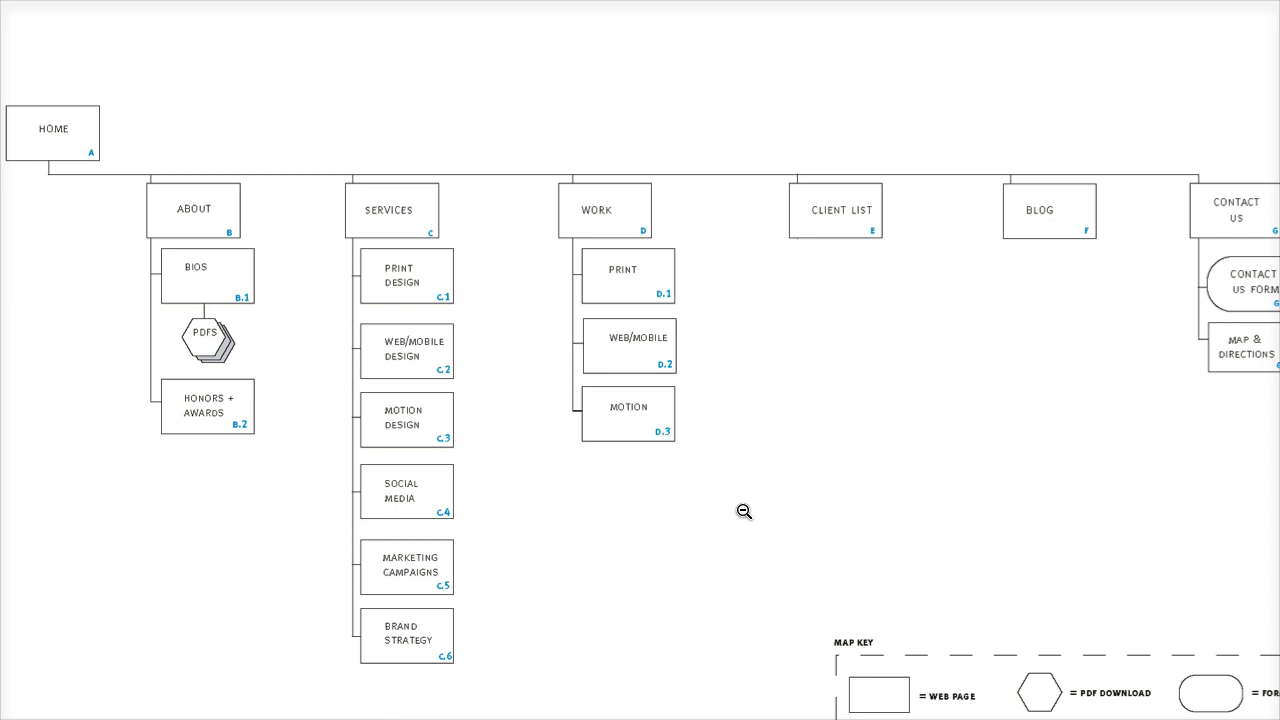
left_click(744, 511)
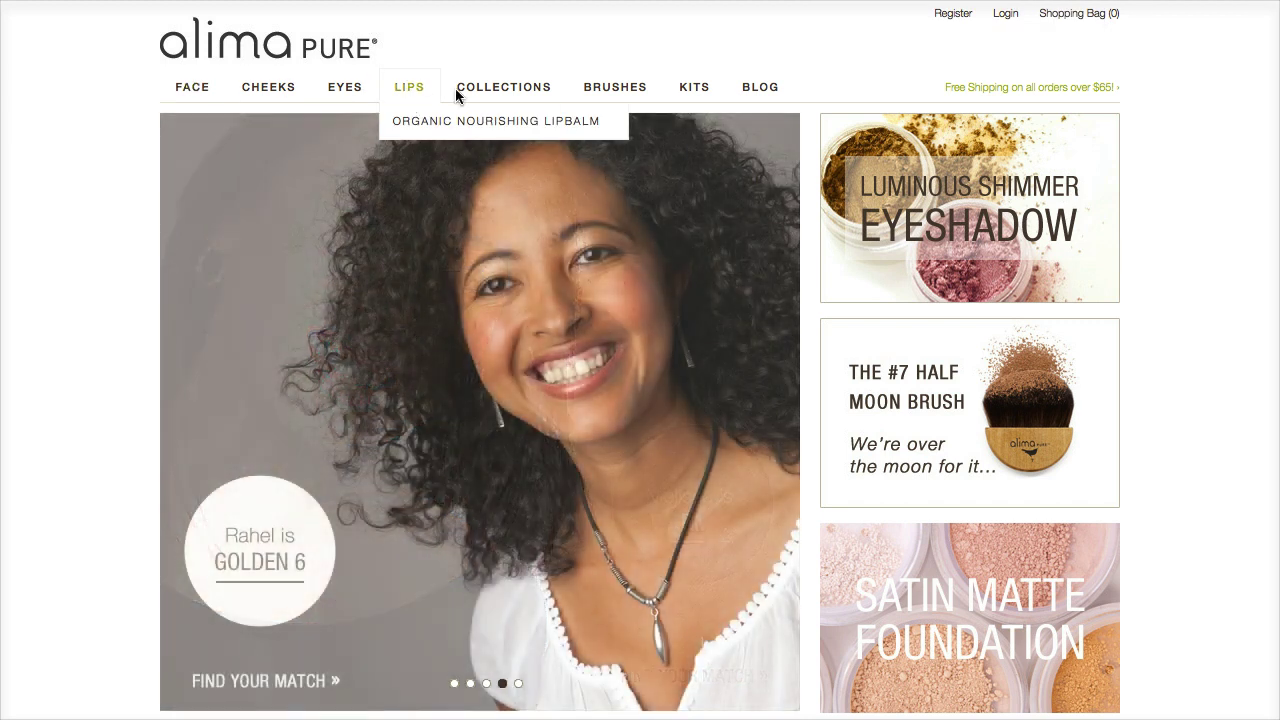
Review the Alima Pure store's FACE, CHEEKS, EYES and LIPS navigation menus in Safari.
mouse_move(718, 87)
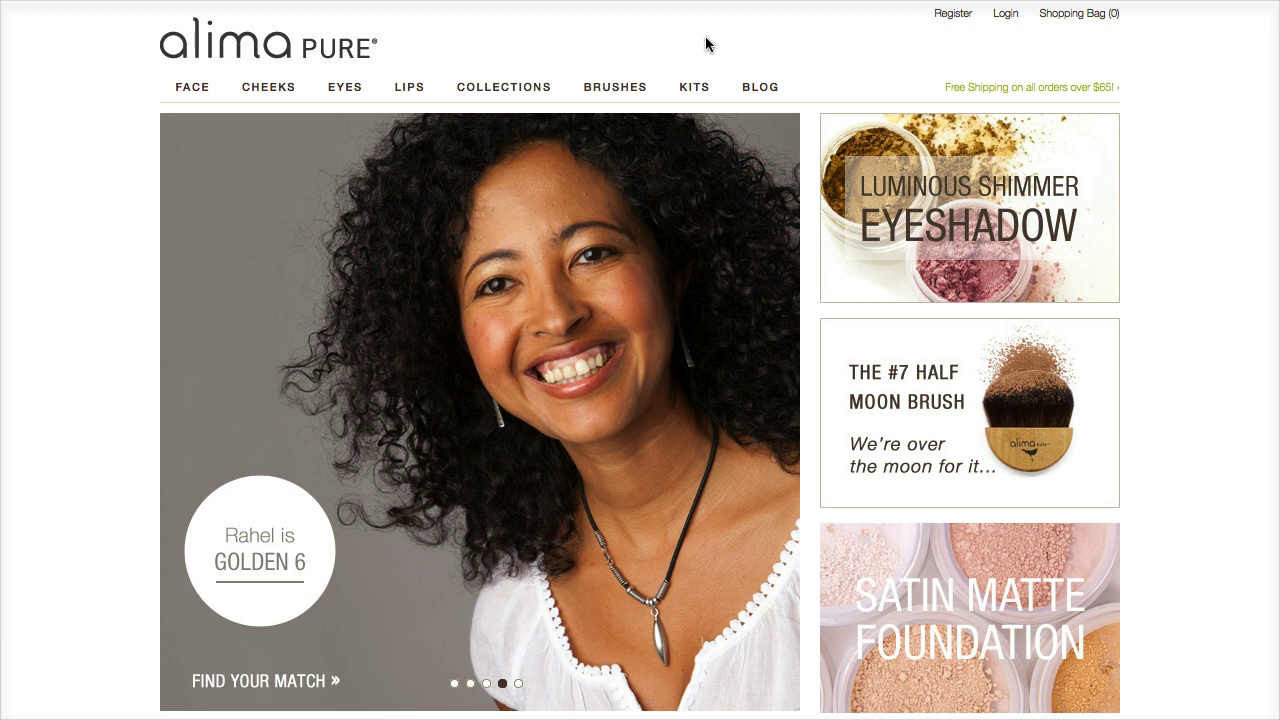
mouse_move(186, 90)
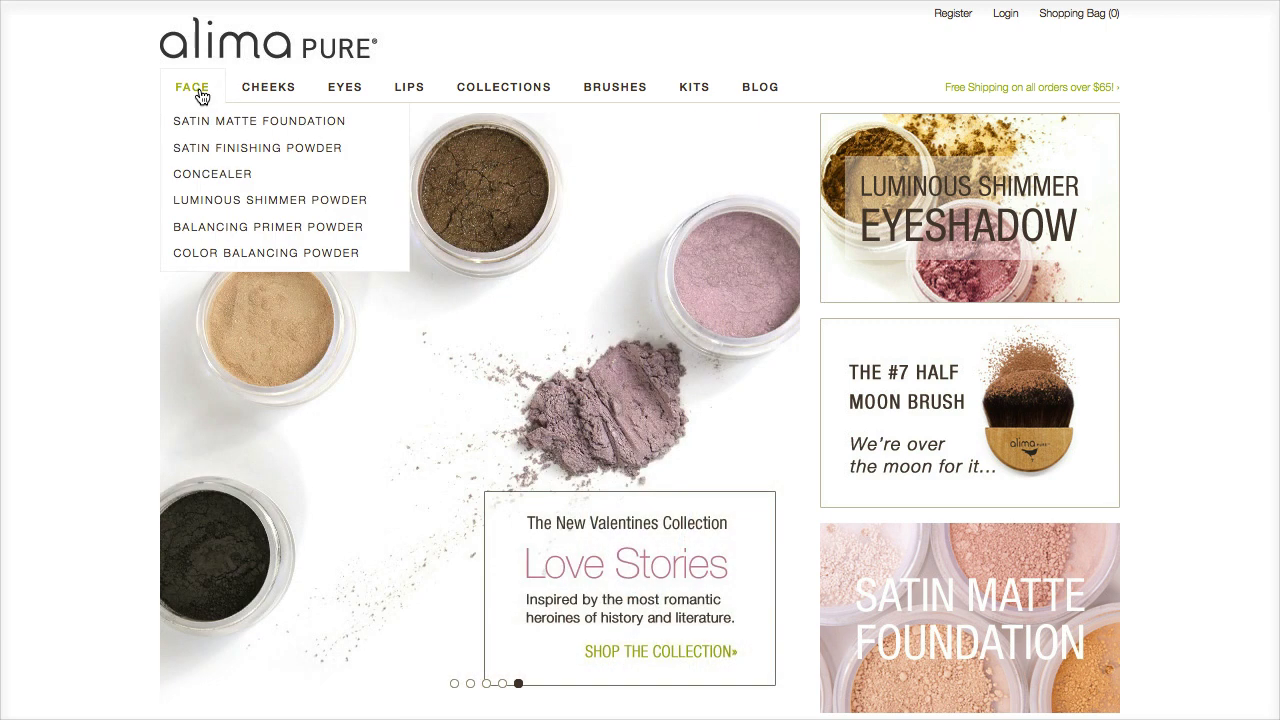
mouse_move(435, 88)
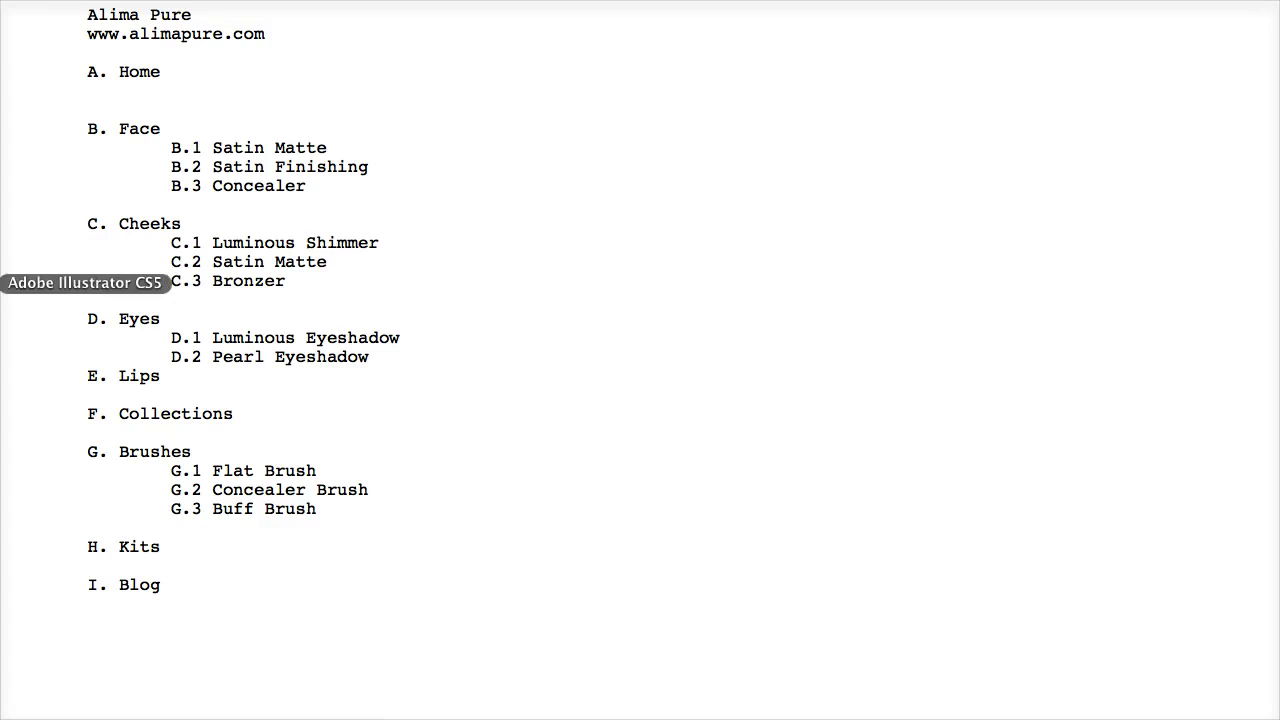
Bring up the sitemap file in Illustrator and reveal its 'Alima Pure website sitemap - version 1' title.
left_click(4, 283)
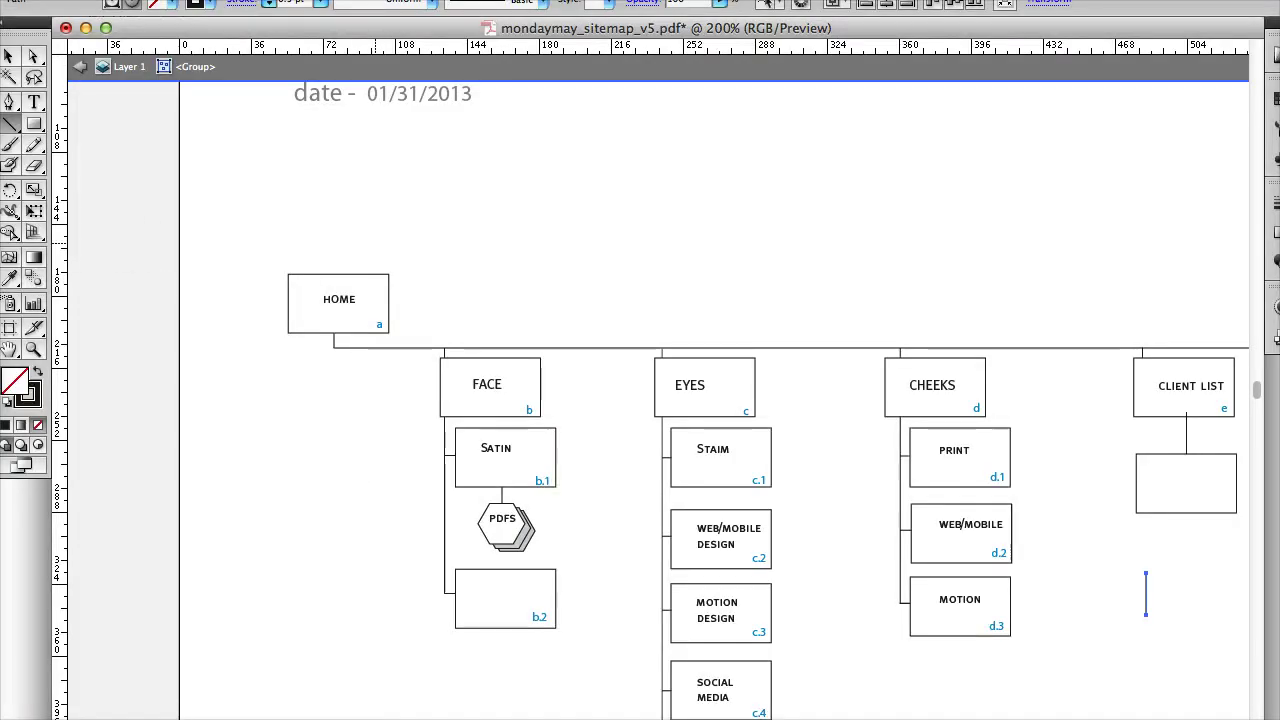
scroll(650, 400, "up", 3)
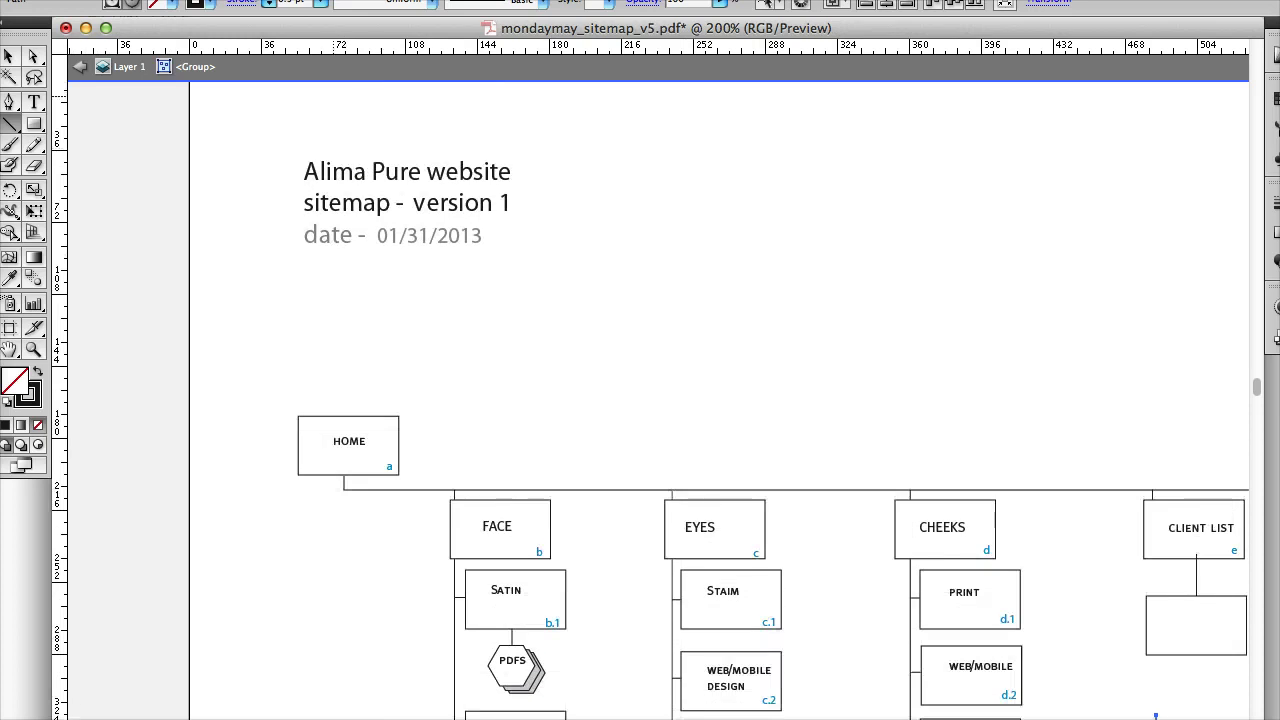
left_click_drag(428, 248, 428, 135)
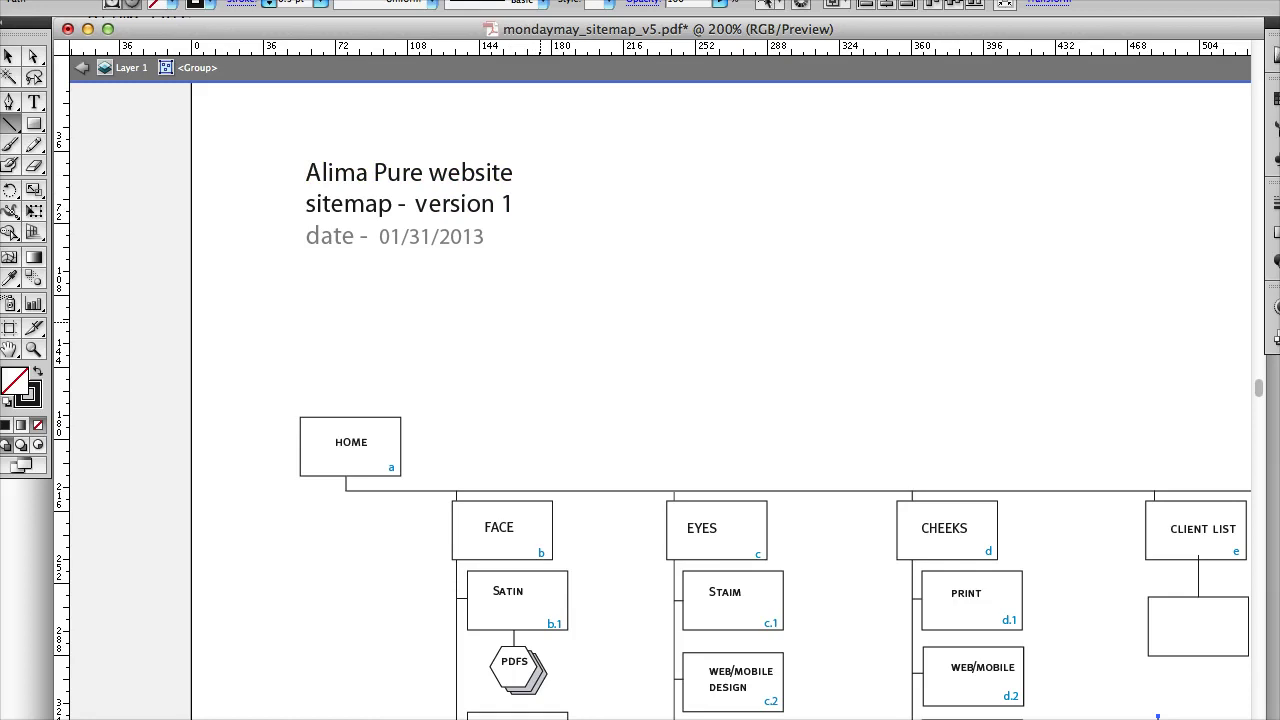
left_click_drag(1157, 716, 1150, 664)
Delete the empty box and connector lines beneath the Client List box.
scroll(650, 400, "down", 5)
scroll(650, 400, "right", 3)
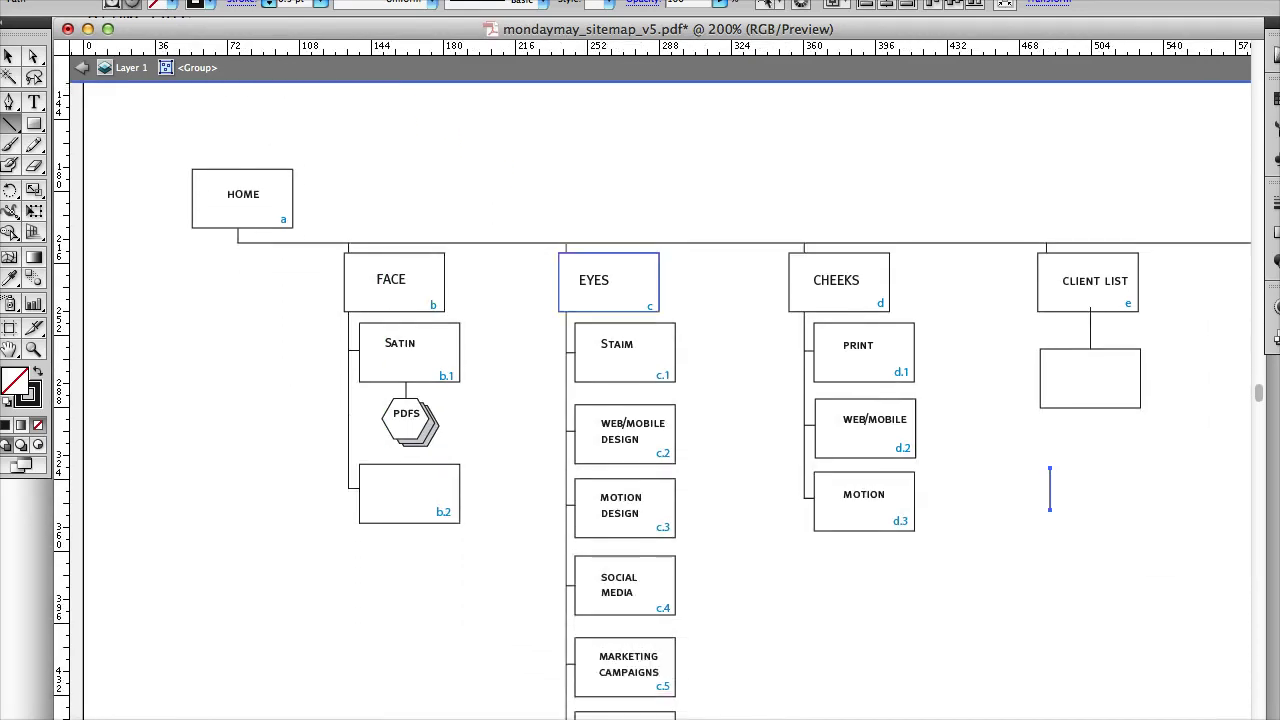
left_click(8, 56)
left_click_drag(1000, 342, 1115, 535)
key("Delete")
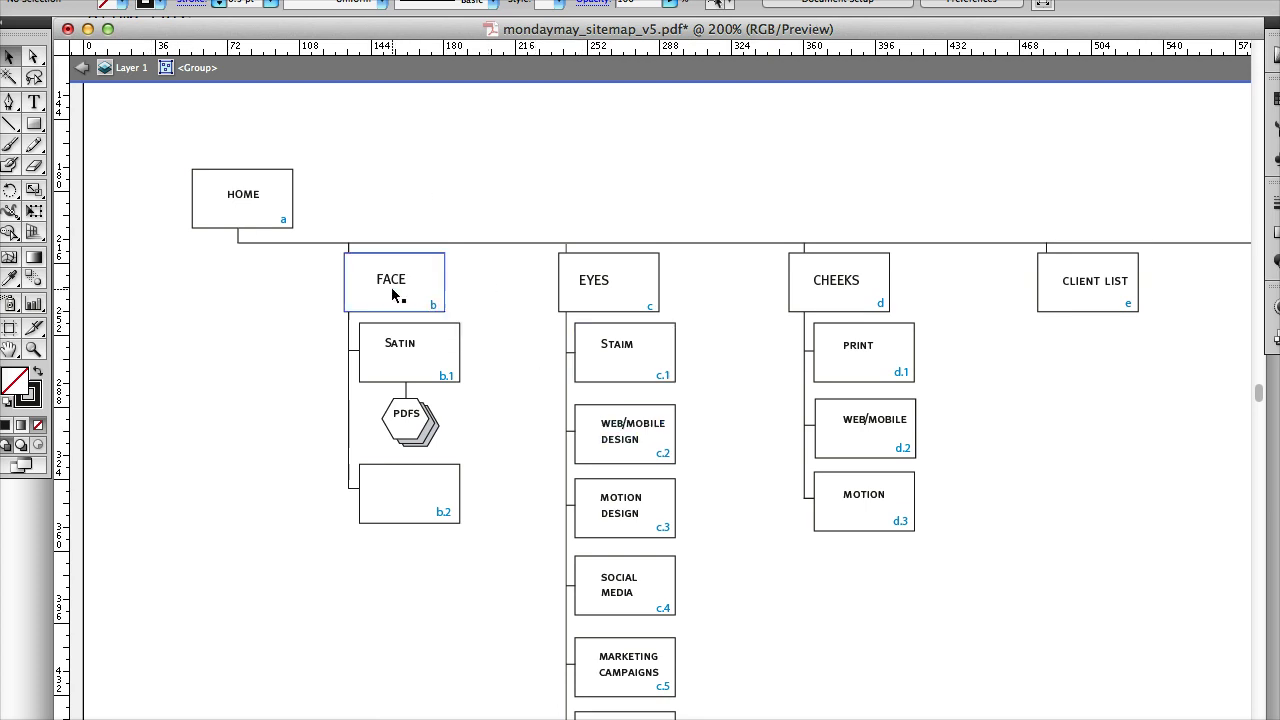
left_click_drag(392, 280, 600, 293)
Replace the Client List label with LIPS.
left_click(598, 285)
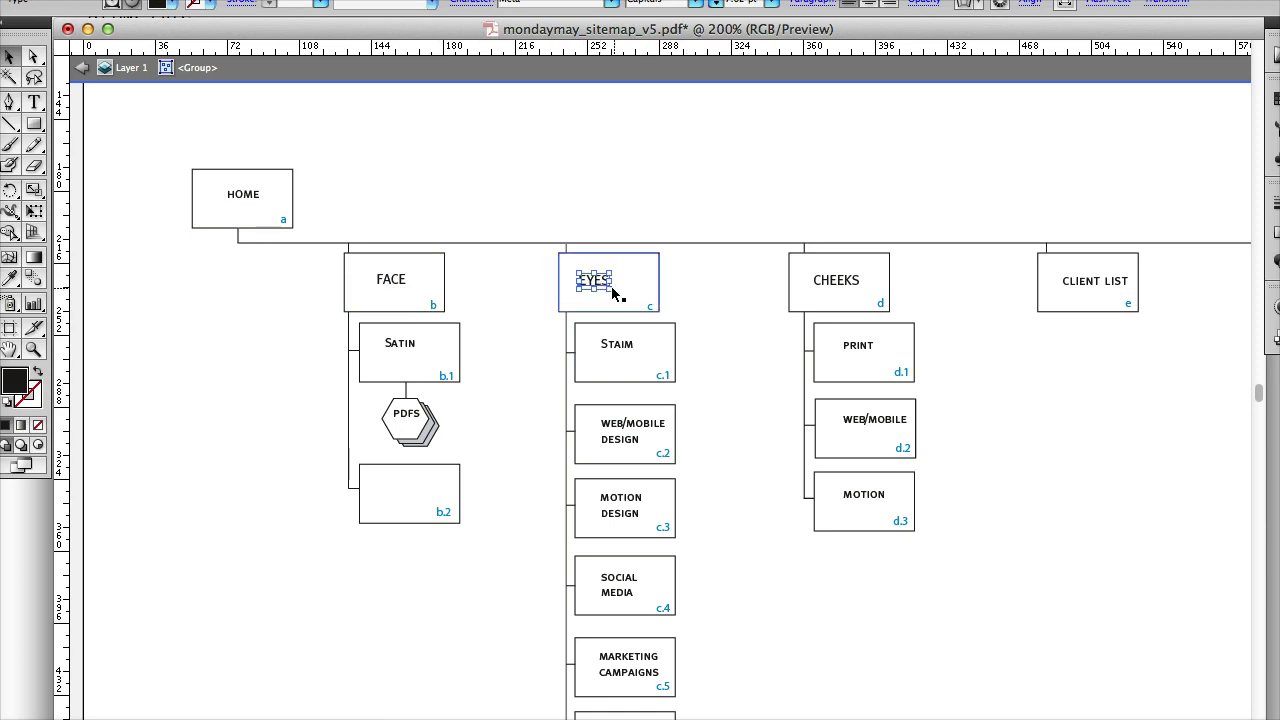
left_click(799, 291)
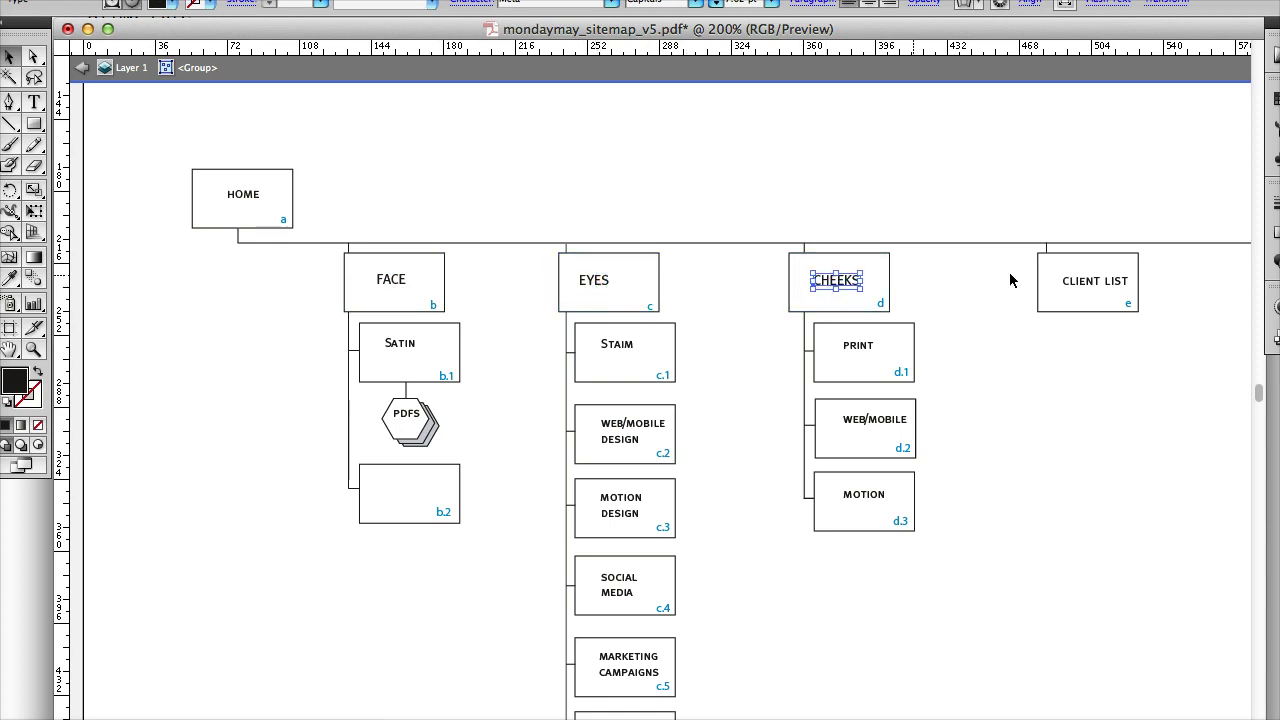
left_click(1078, 283)
key("t")
left_click(1071, 281)
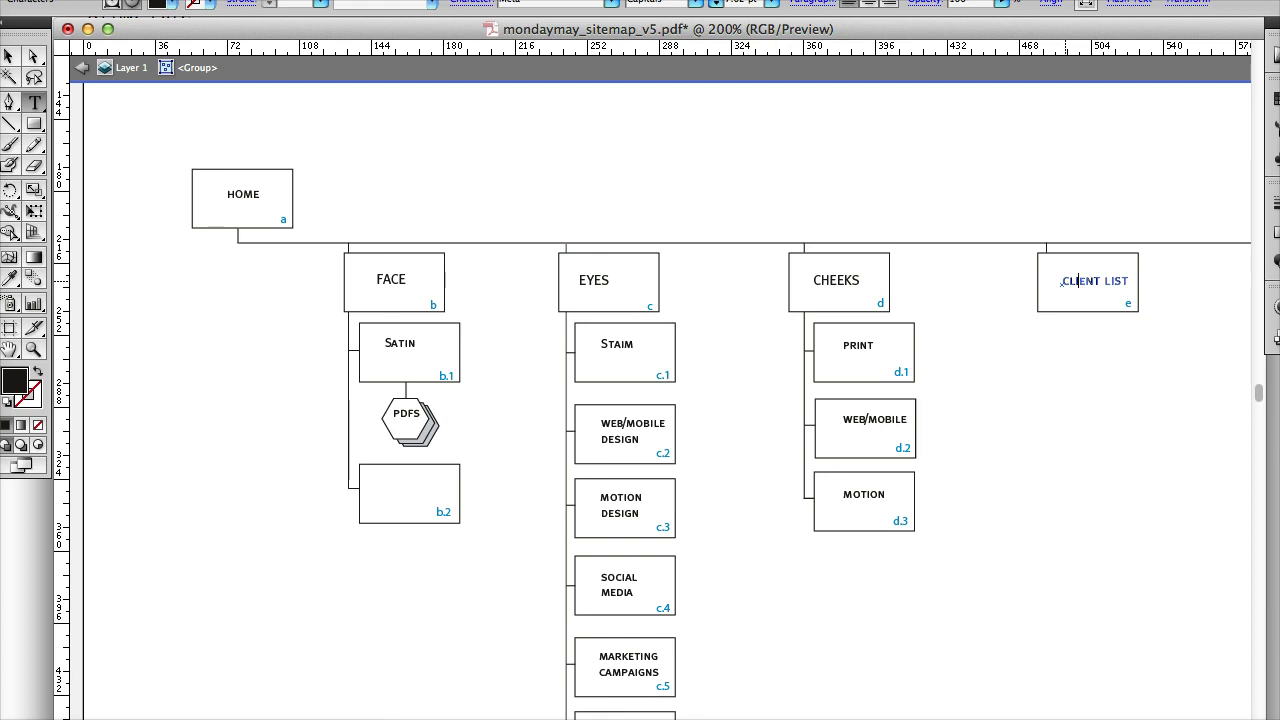
key("super+a")
key("BackSpace")
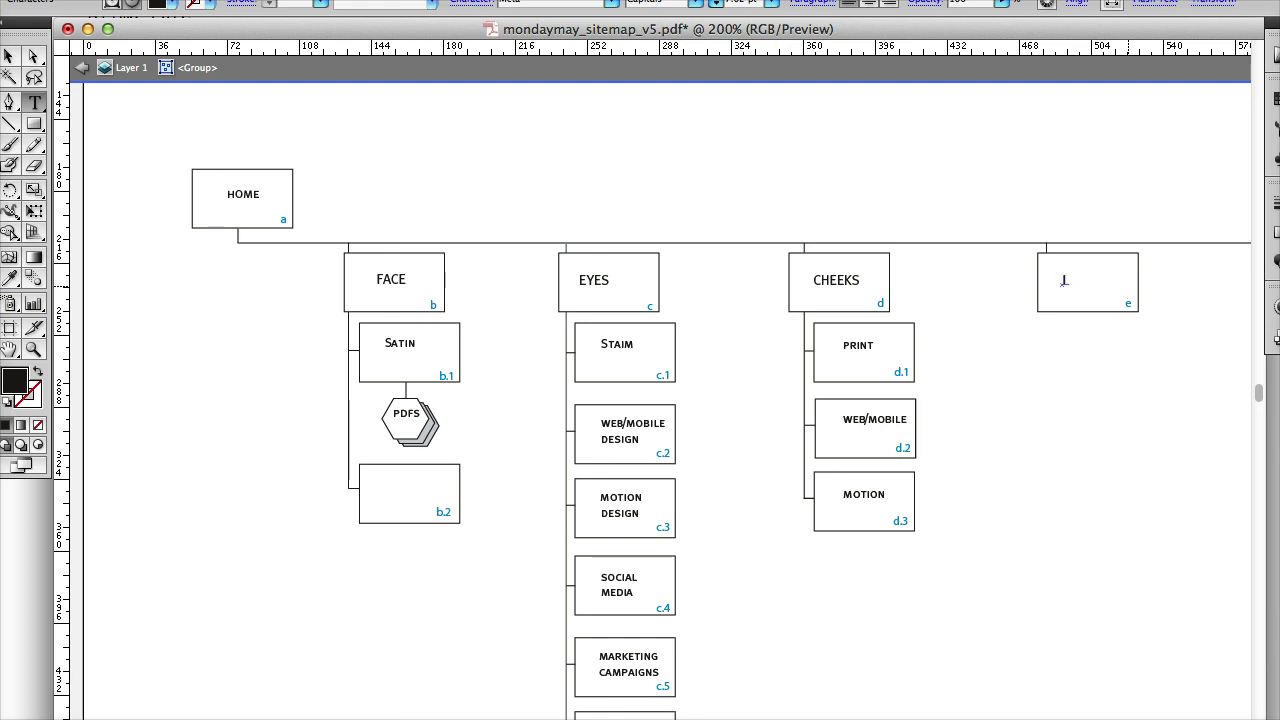
type("LIPS")
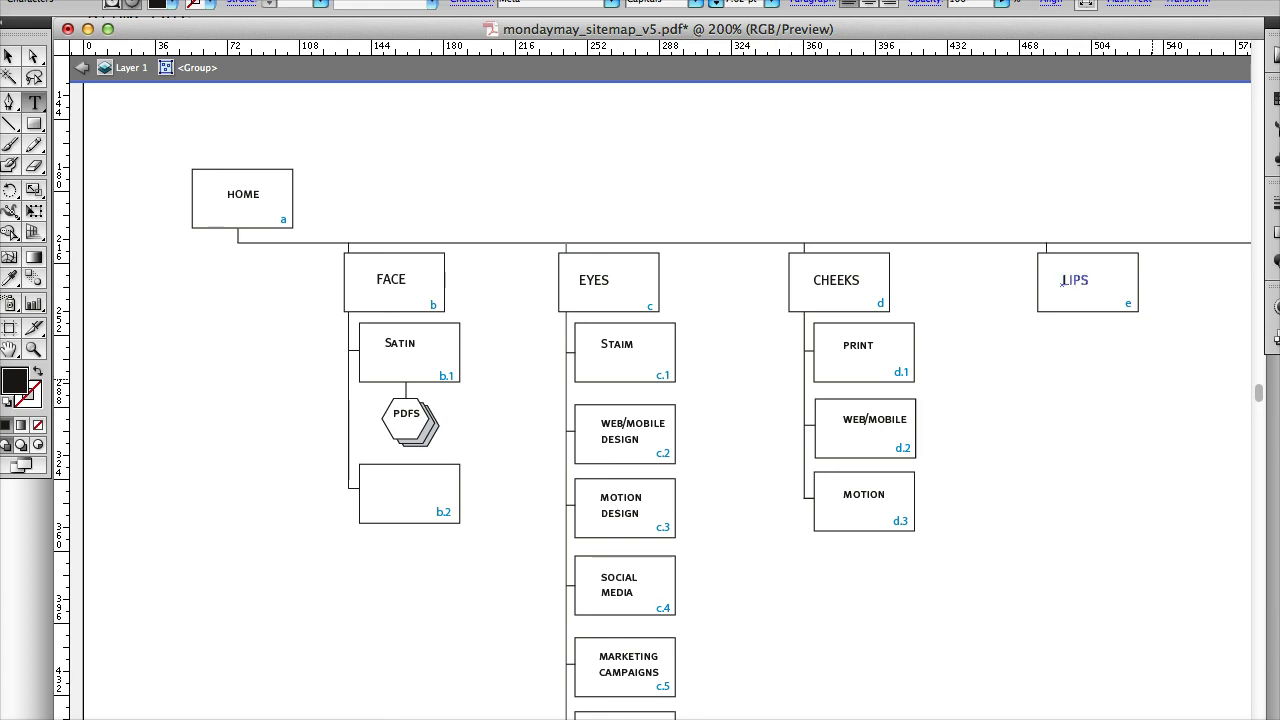
Scroll across the sitemap to the HOME box and bring up the Alima Pure text outline.
scroll(660, 400, "right", 5)
scroll(660, 400, "right", 6)
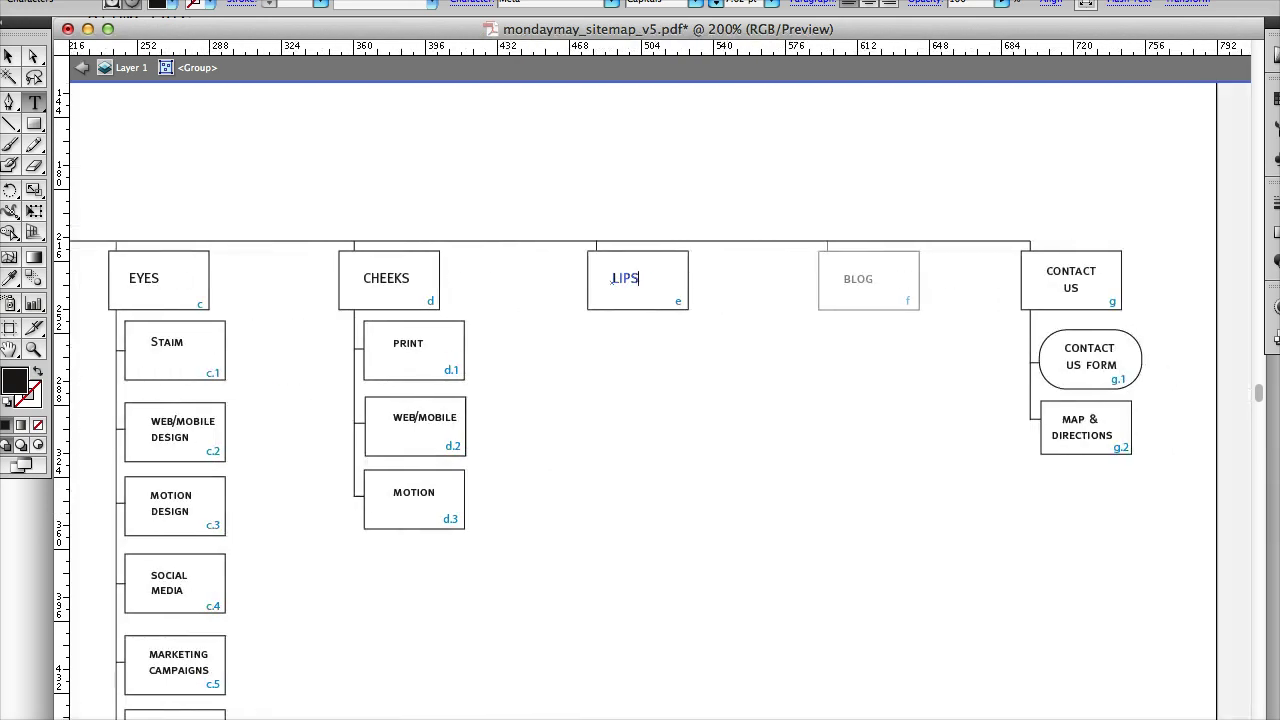
scroll(612, 280, "left", 2)
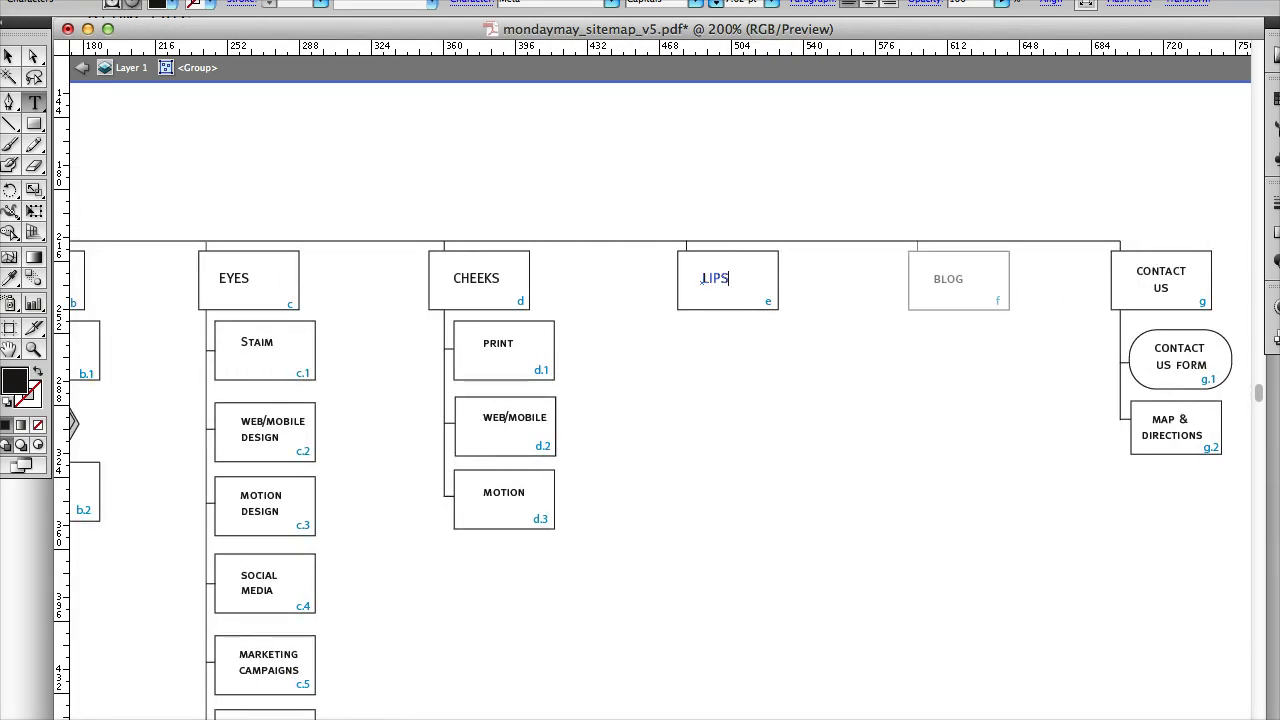
scroll(660, 400, "left", 1)
scroll(660, 400, "left", 5)
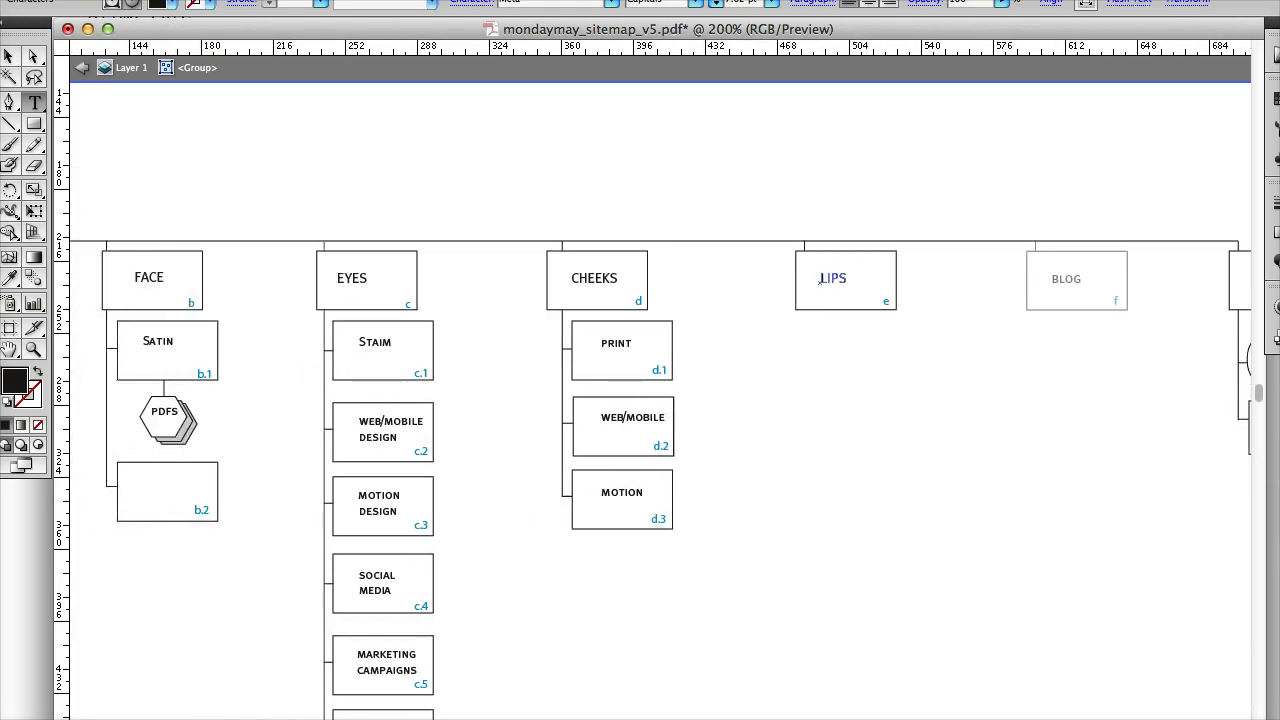
scroll(928, 279, "left", 2)
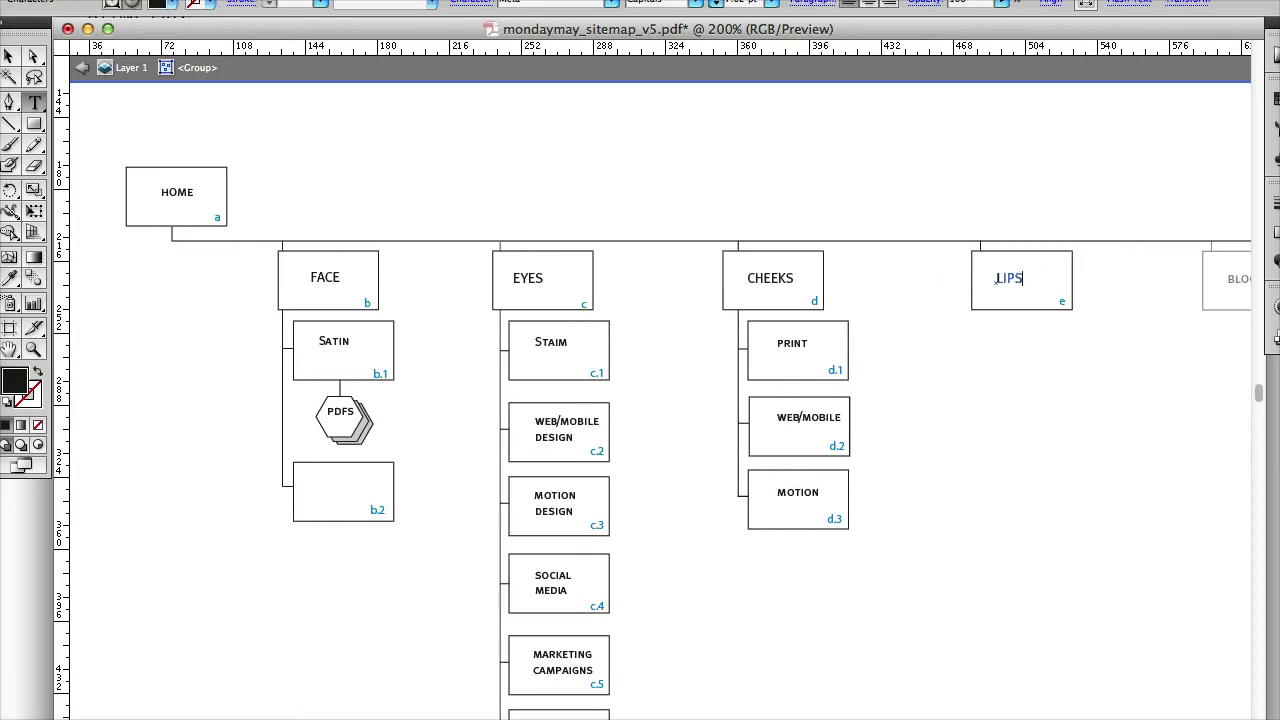
scroll(660, 400, "right", 2)
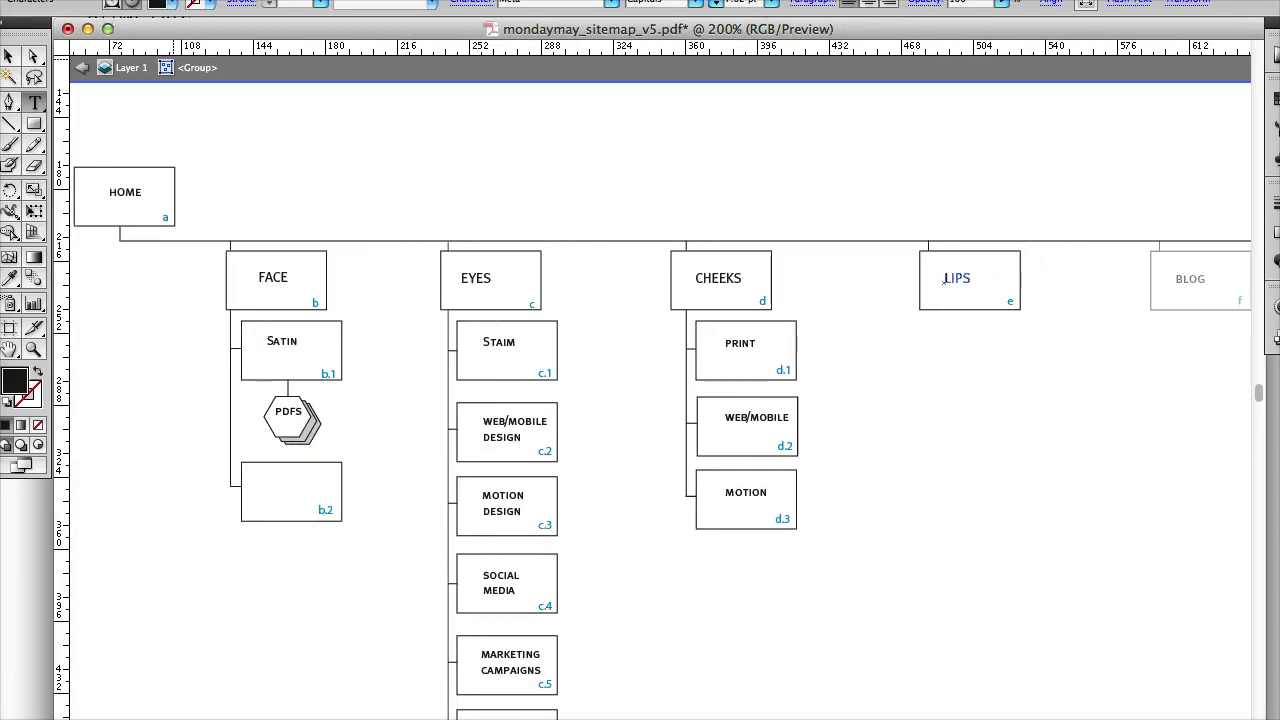
left_click(5, 99)
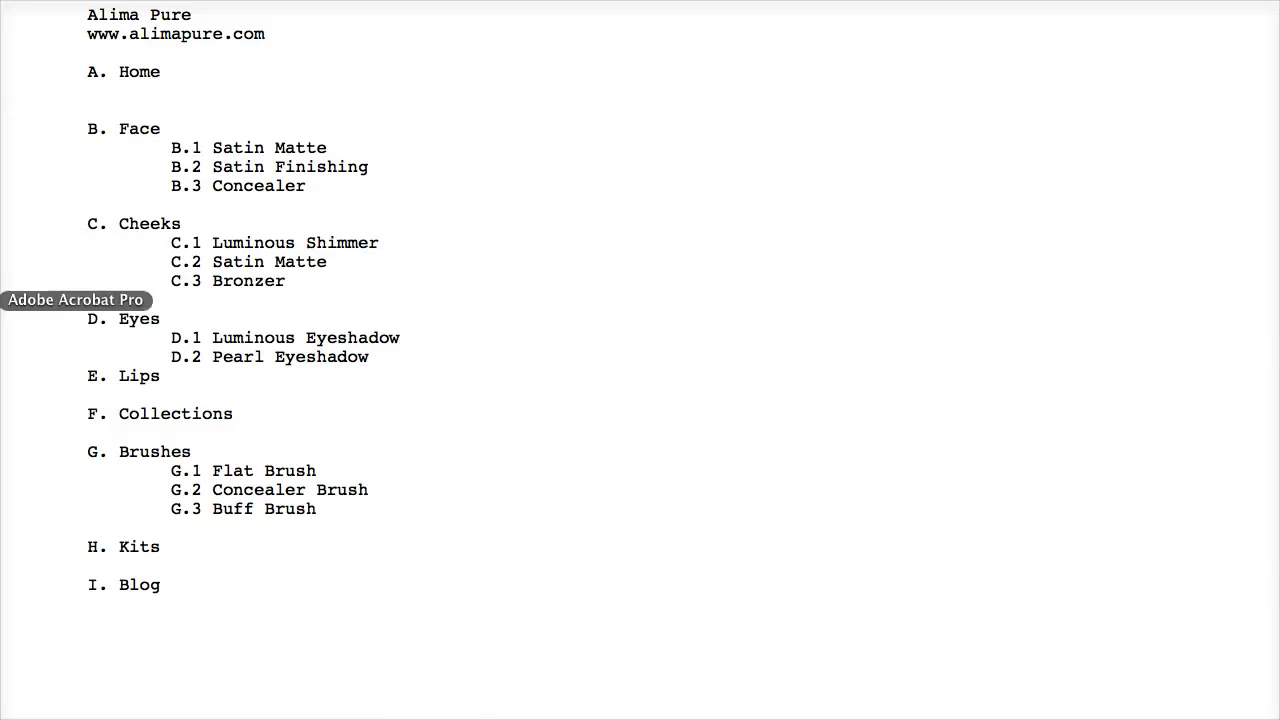
left_click(4, 283)
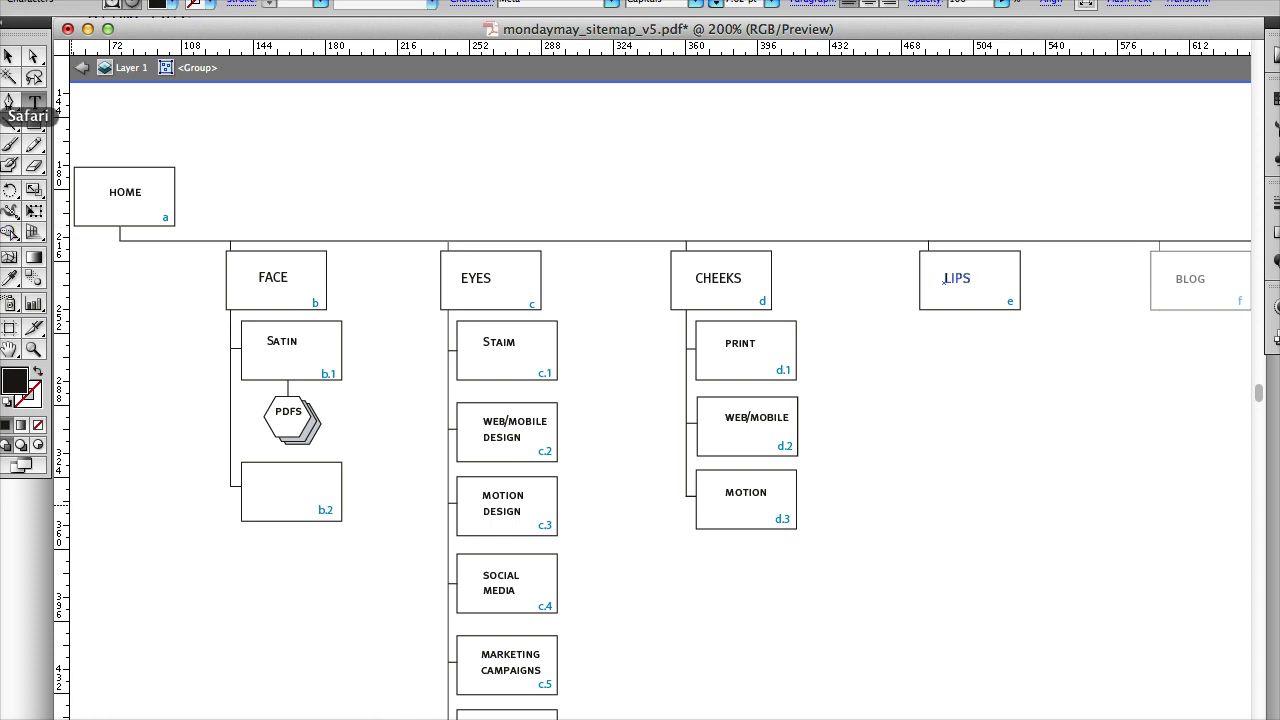
left_click(4, 98)
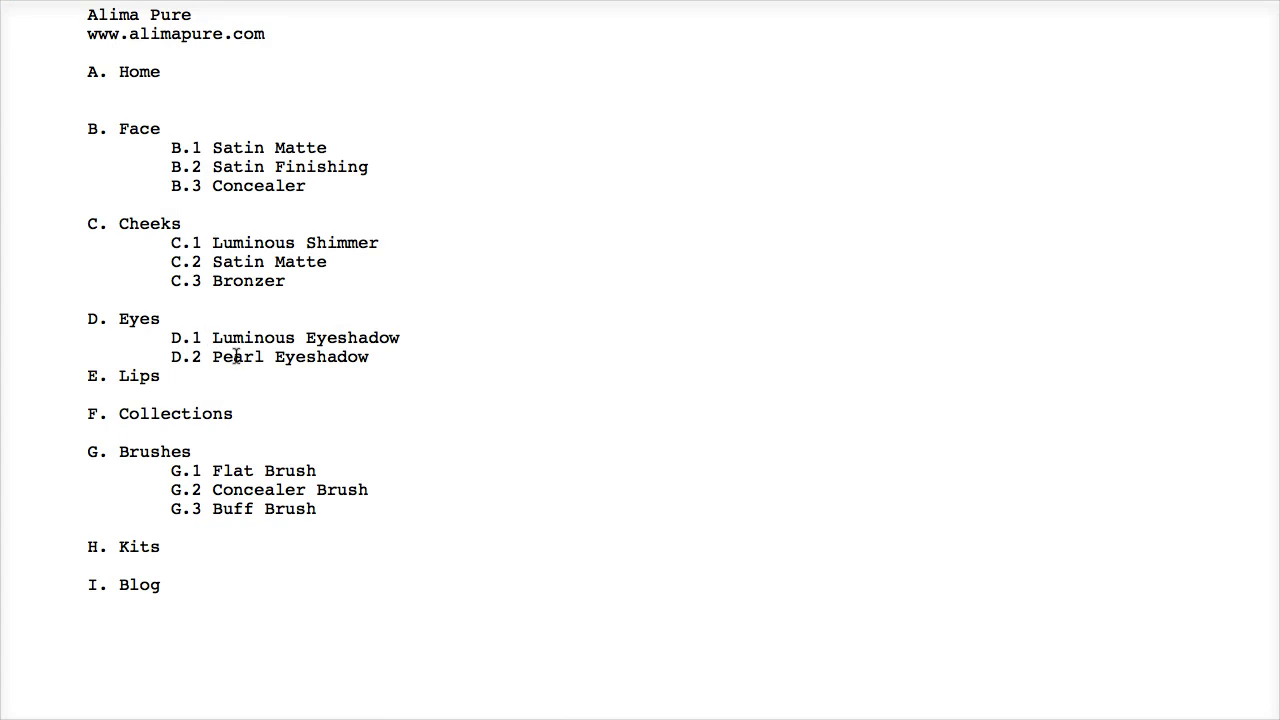
left_click(3, 283)
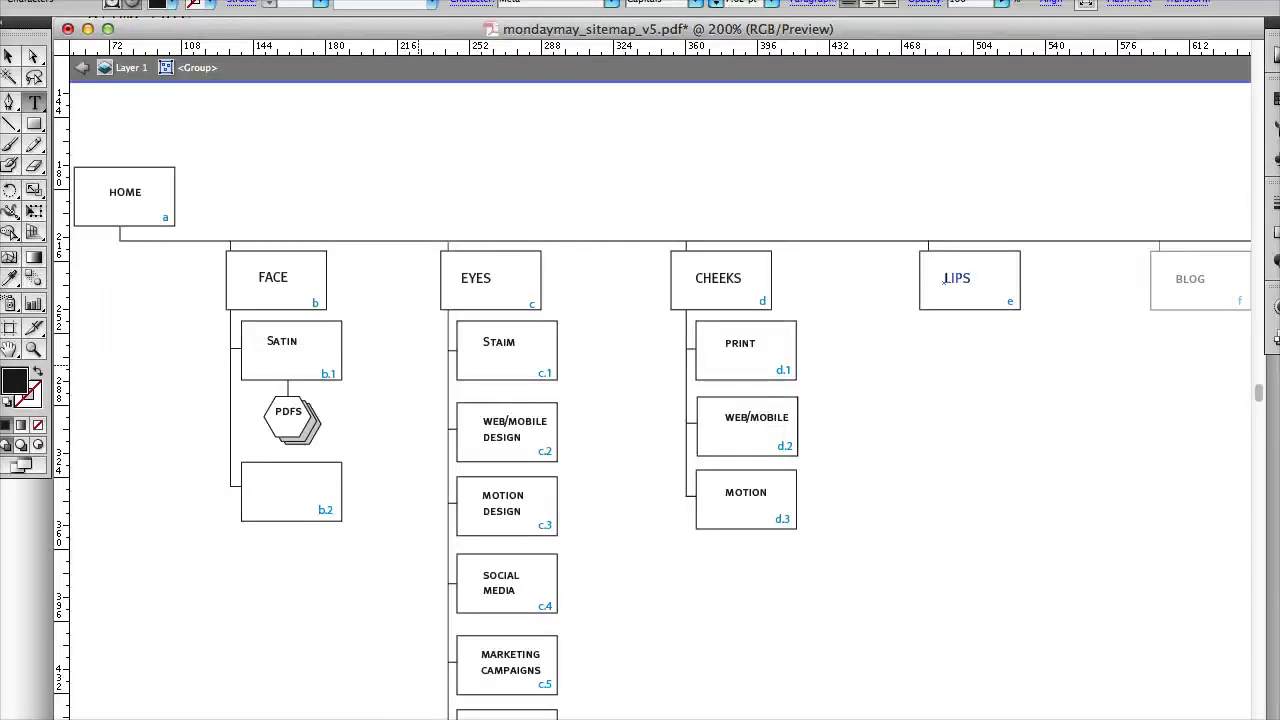
Relabel EYES subpages c.1 as Luminous and c.2 as Pearl, then select boxes c.3–c.5.
double_click(498, 342)
type("Luminous")
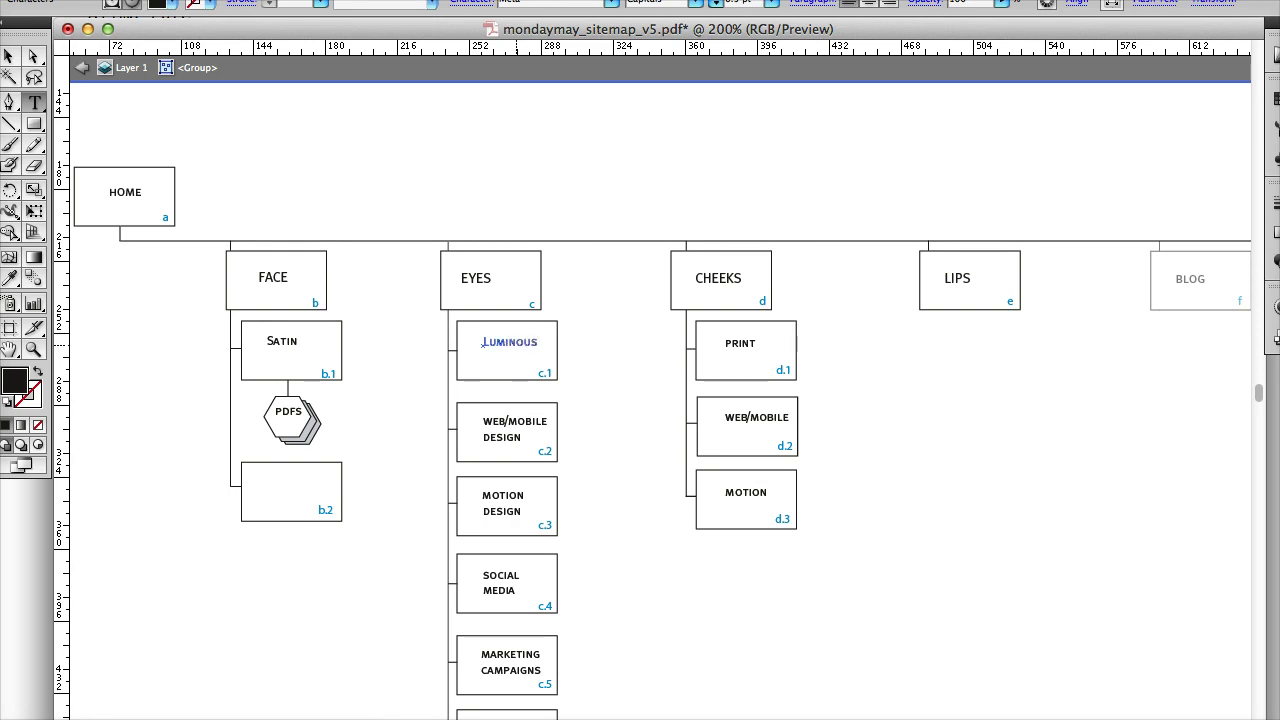
triple_click(498, 421)
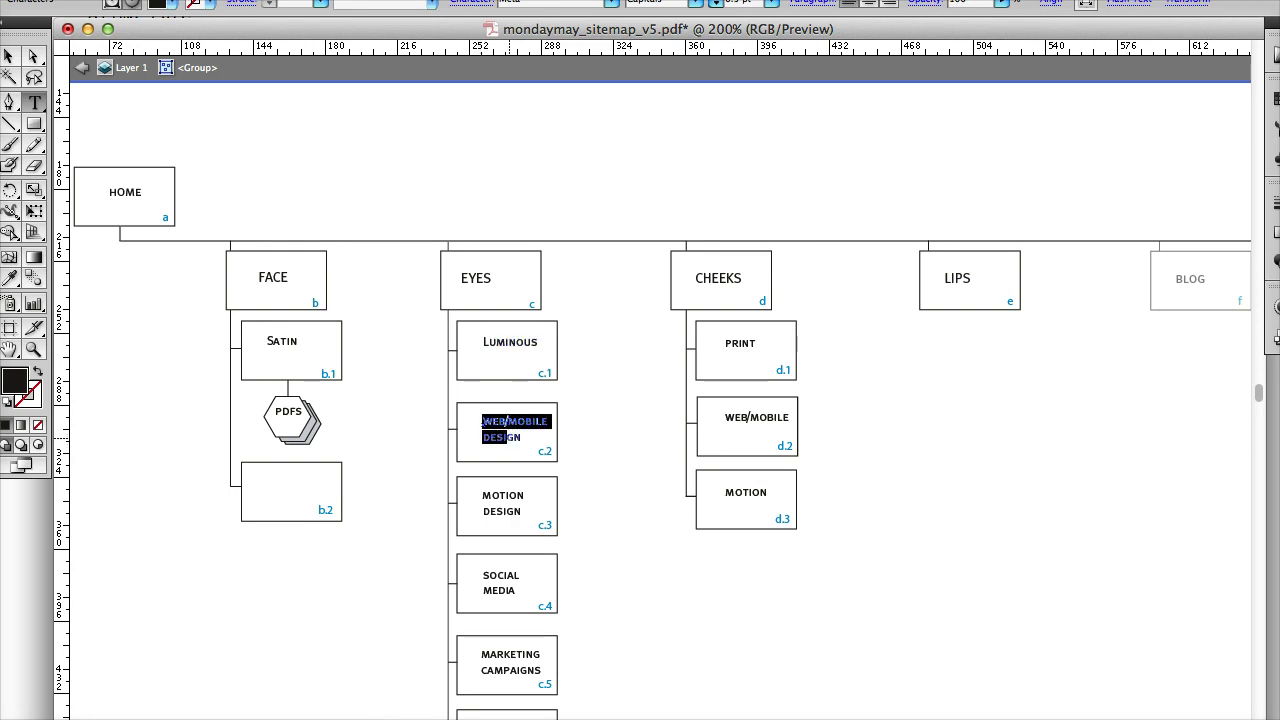
type("Pearl")
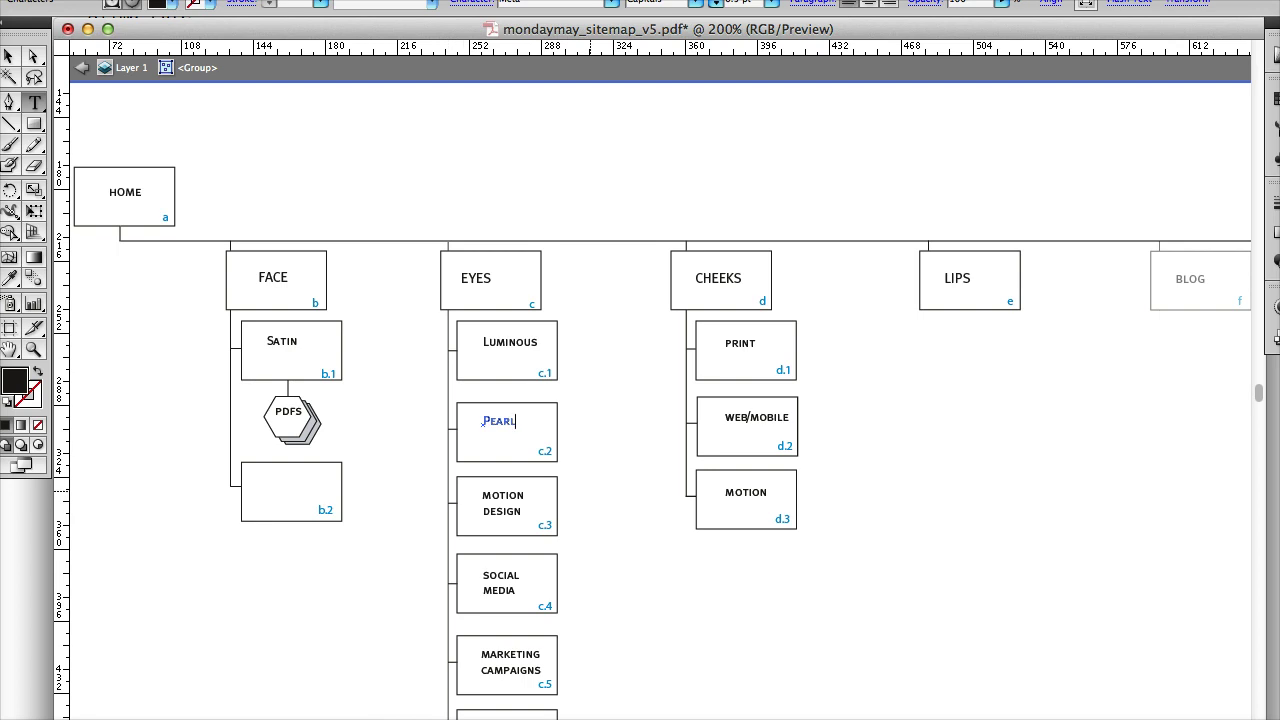
left_click(9, 57)
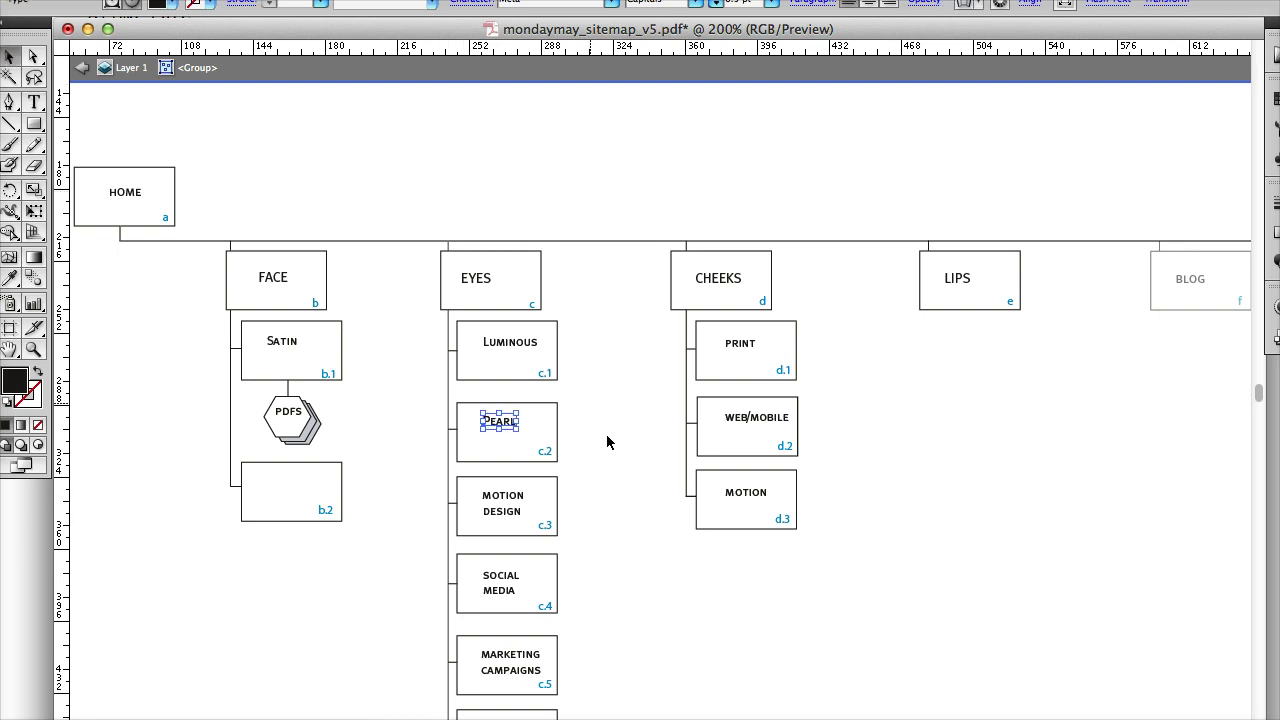
left_click_drag(582, 492, 457, 694)
Delete EYES boxes c.3–c.5 and the Brand Strategy box c.6.
key("Delete")
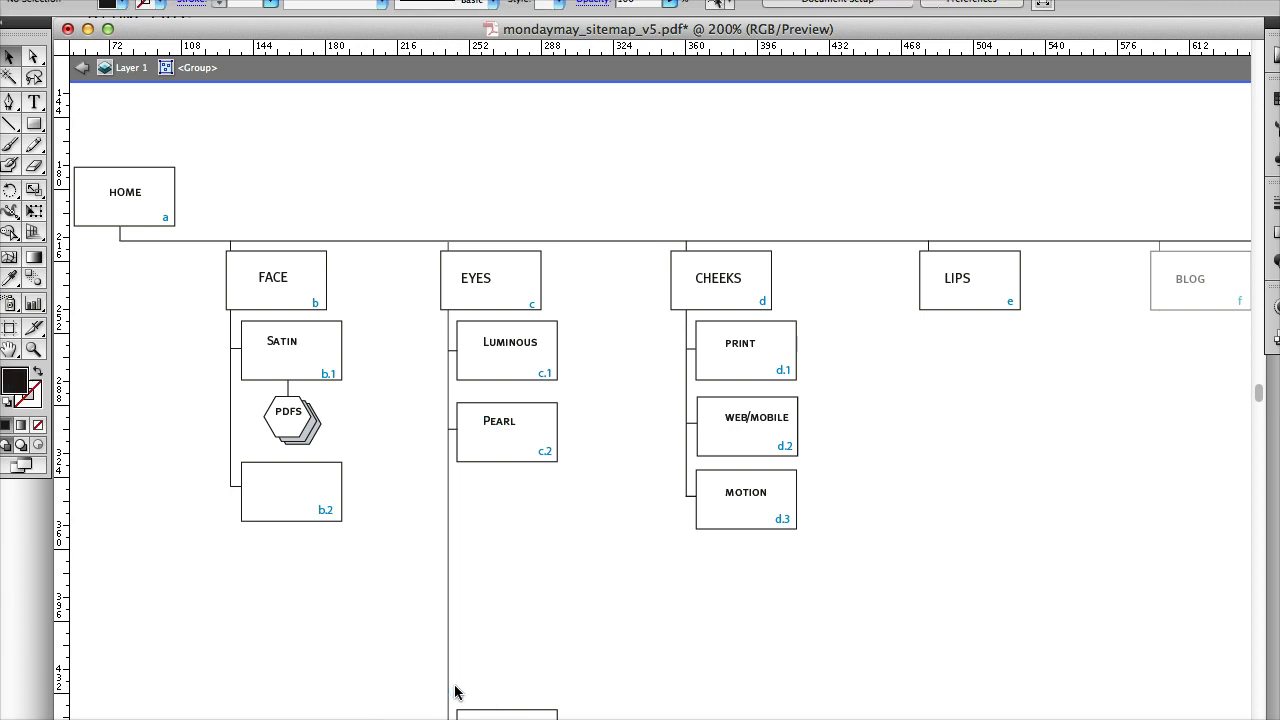
scroll(539, 616, "down", 3)
left_click_drag(555, 563, 460, 677)
key("Delete")
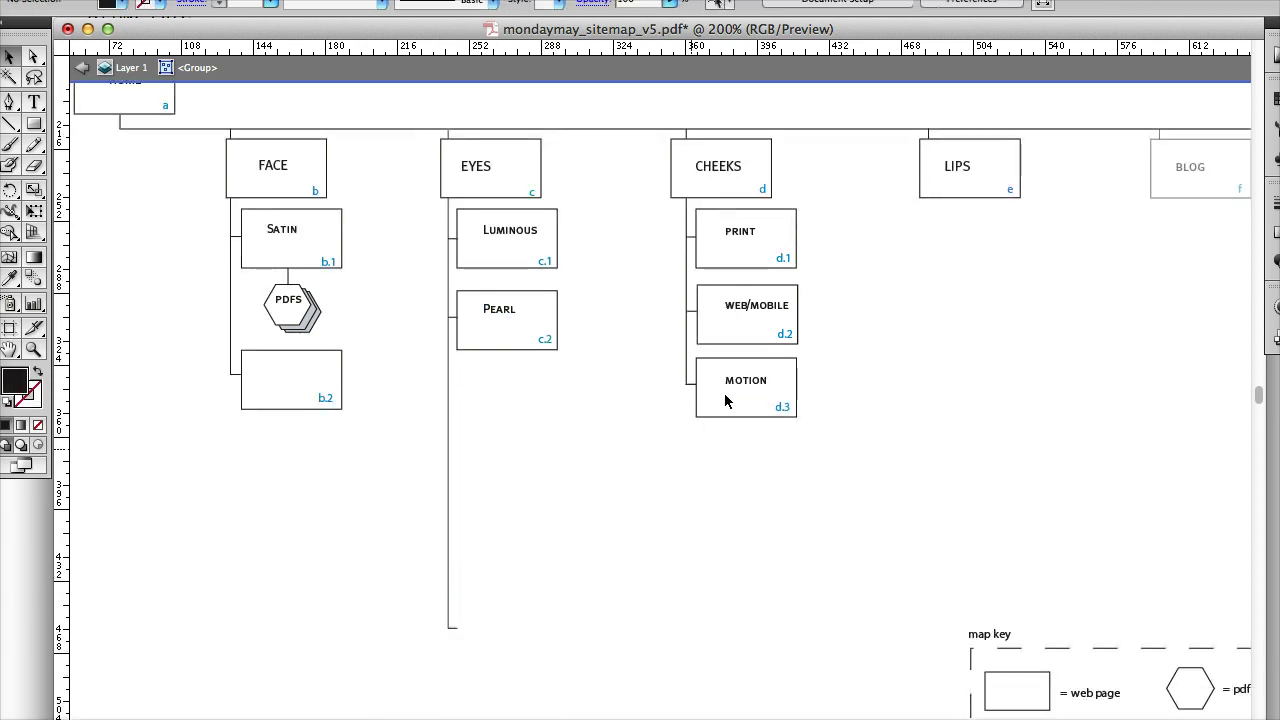
Shorten the EYES connector line so it ends at the Pearl box.
left_click(452, 626)
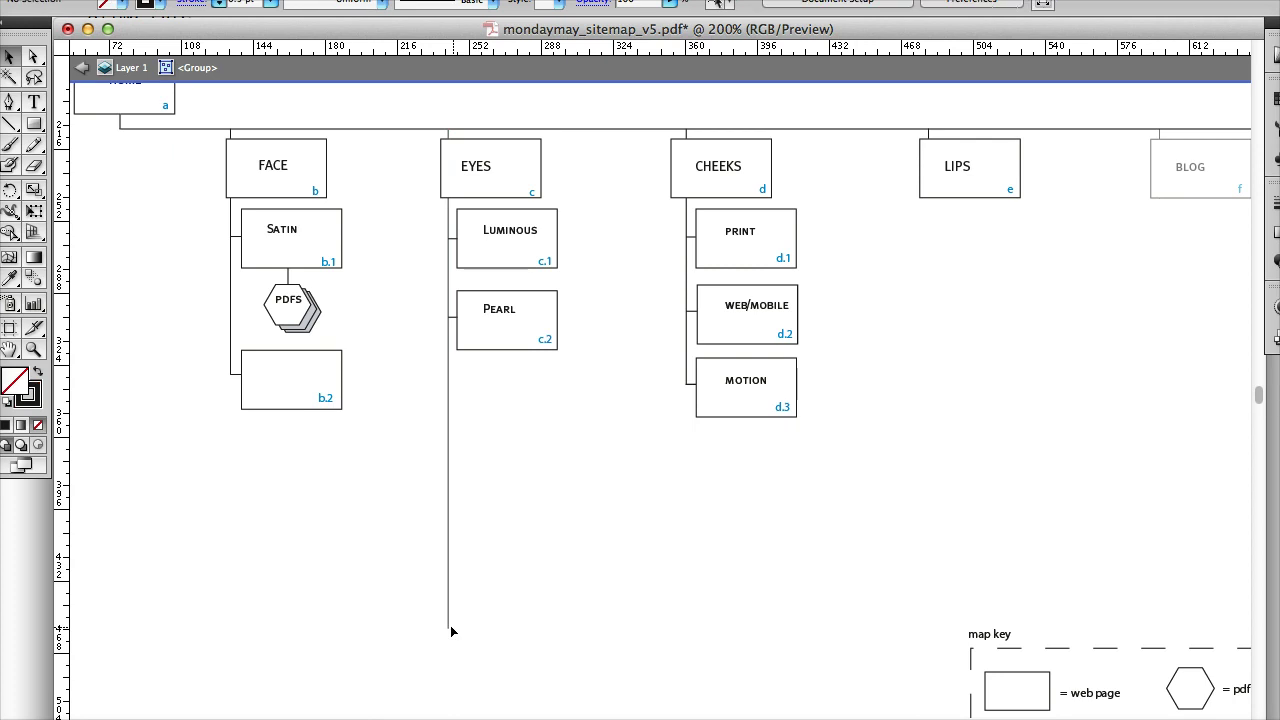
left_click(451, 626)
left_click_drag(451, 626, 447, 320)
left_click(551, 491)
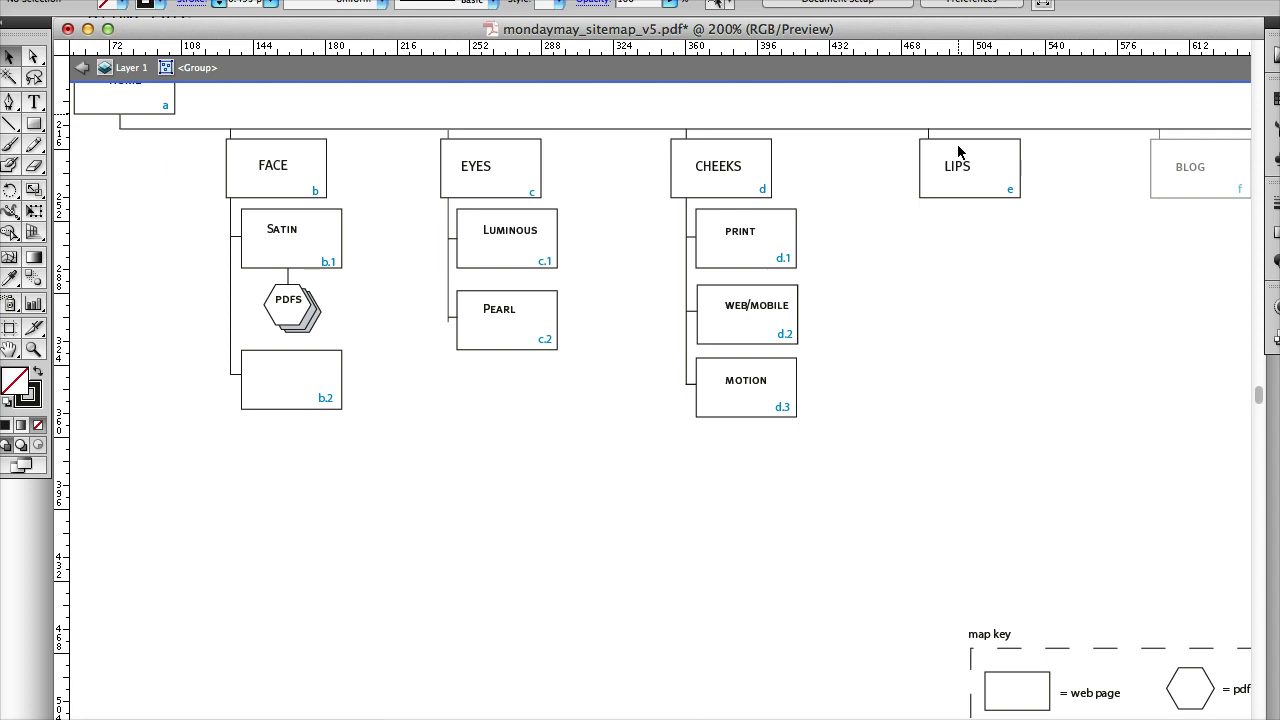
left_click(972, 196)
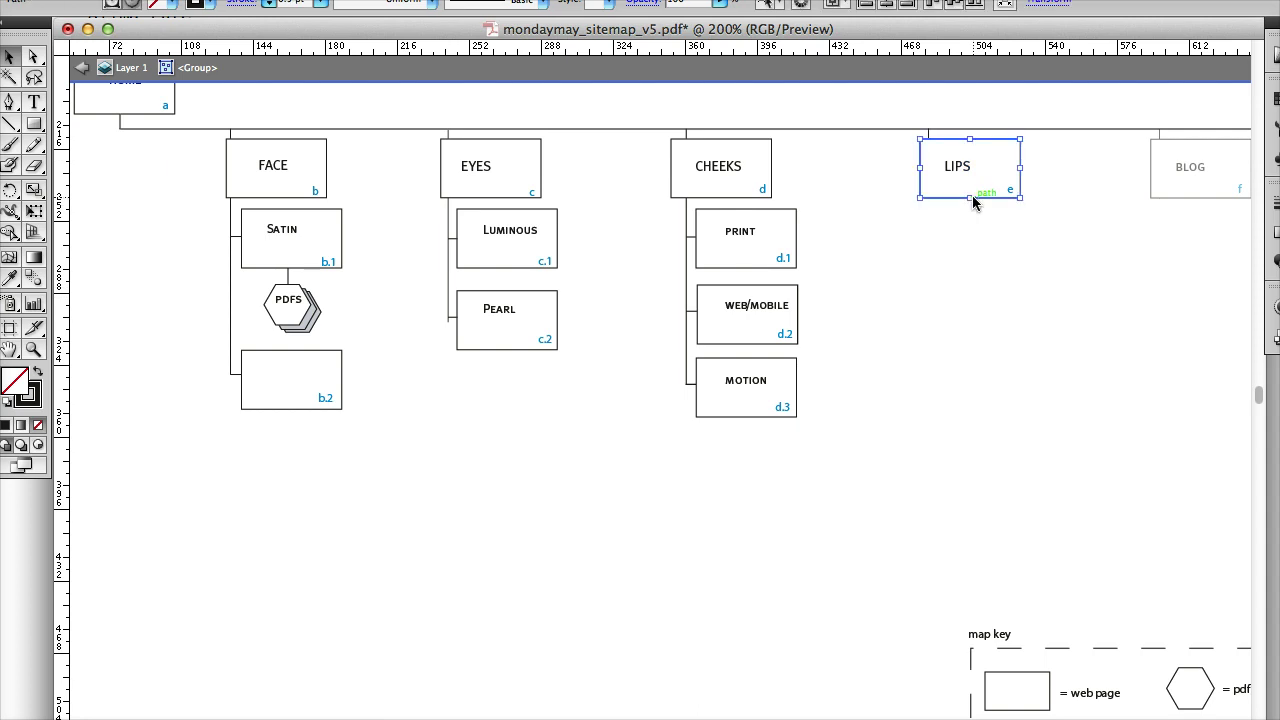
Duplicate the LIPS rectangle and place the empty copy directly beneath LIPS.
left_click(972, 200)
left_click(974, 199)
key("ctrl+v")
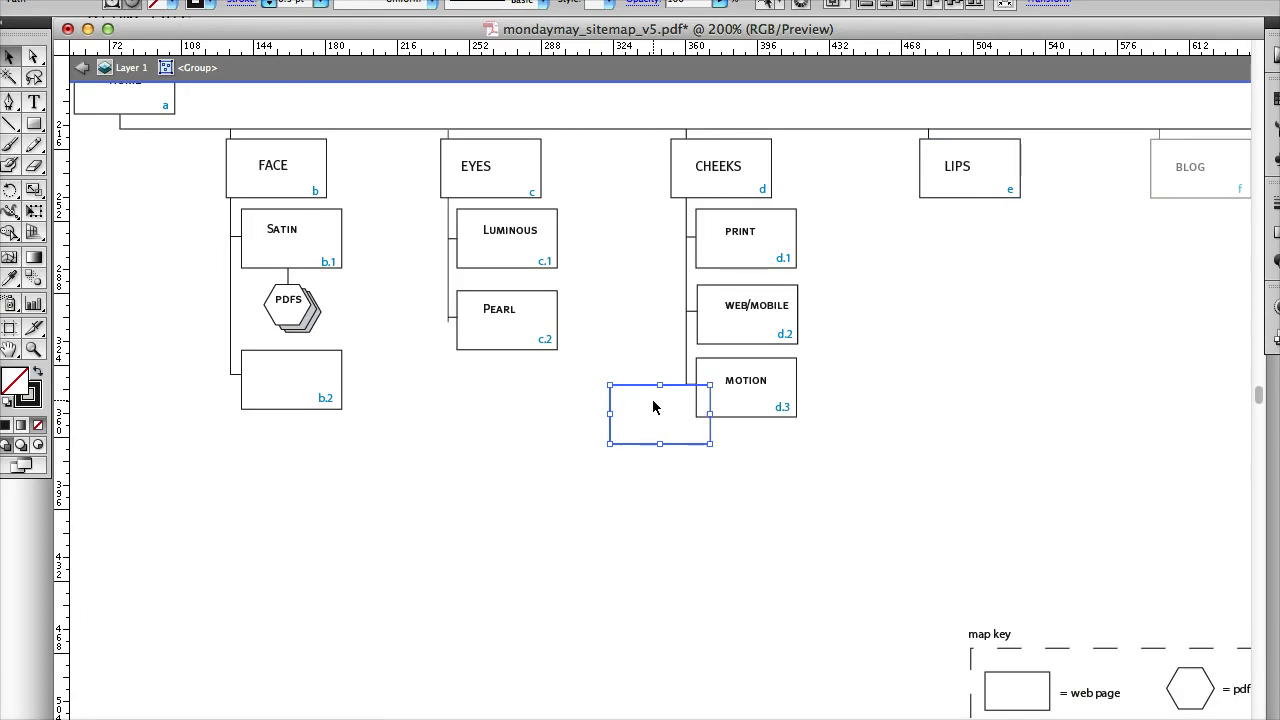
left_click(633, 465)
left_click_drag(632, 441, 943, 287)
left_click(985, 431)
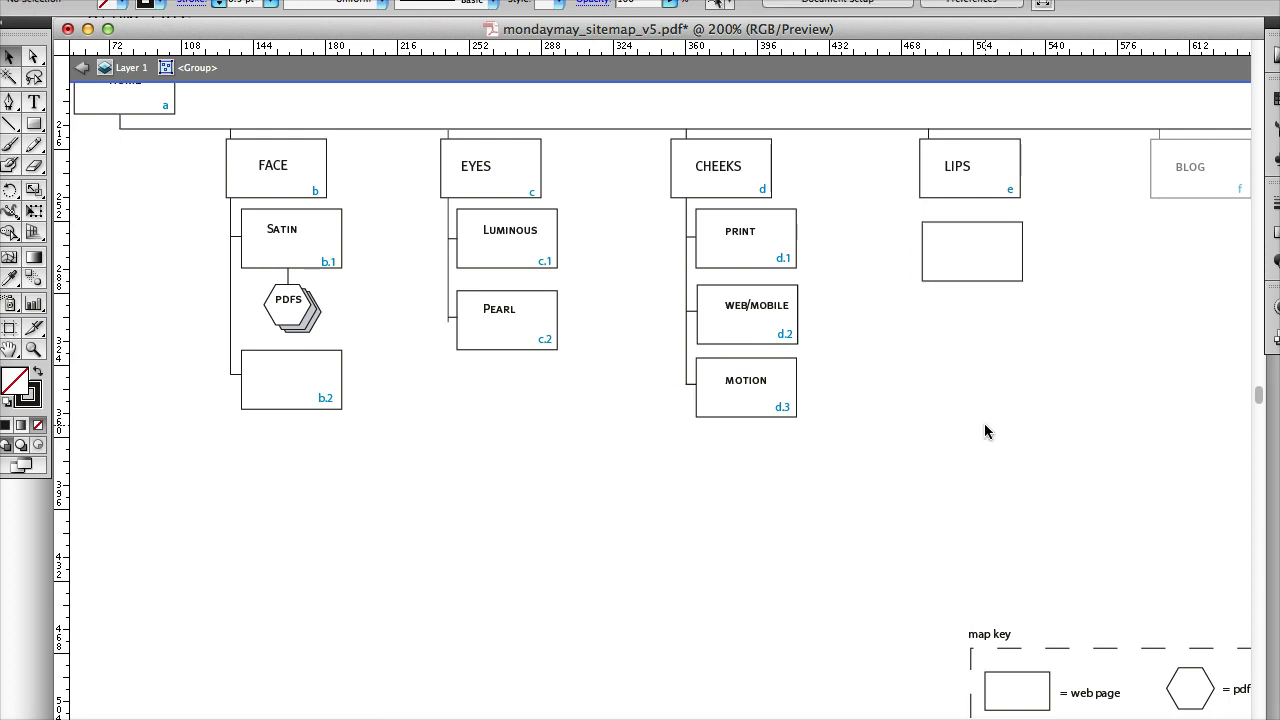
scroll(989, 425, "up", 5)
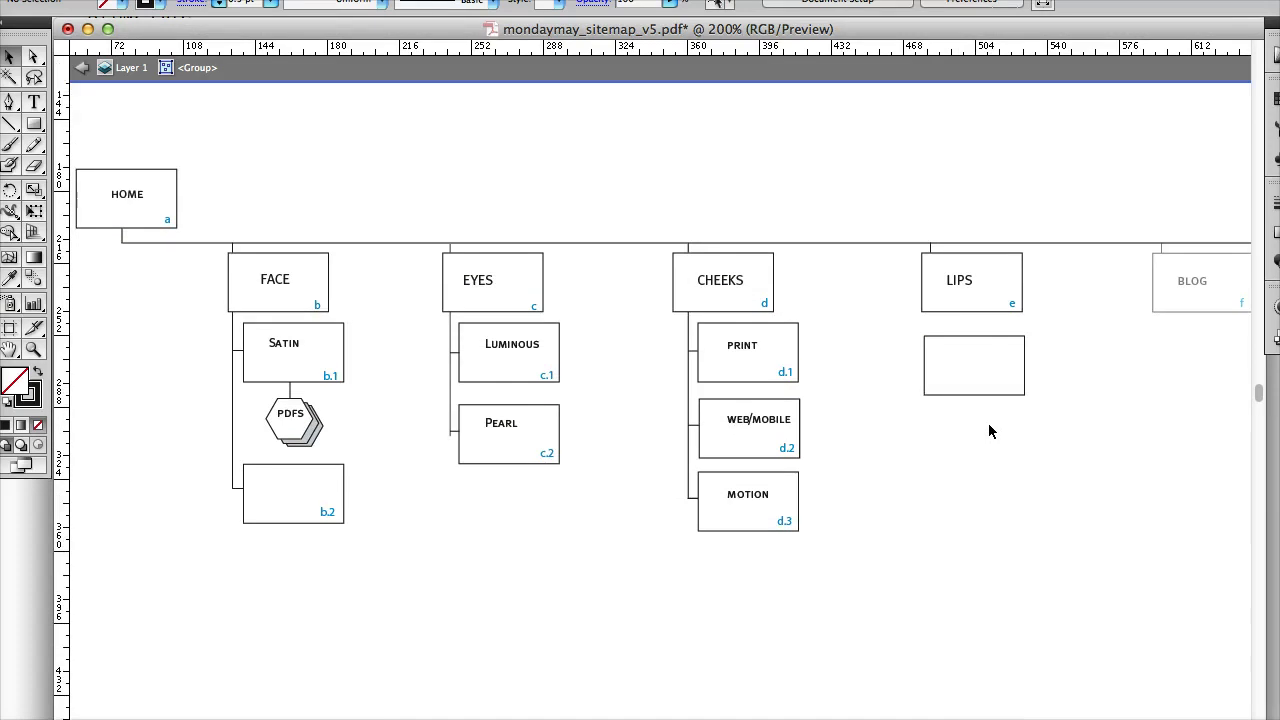